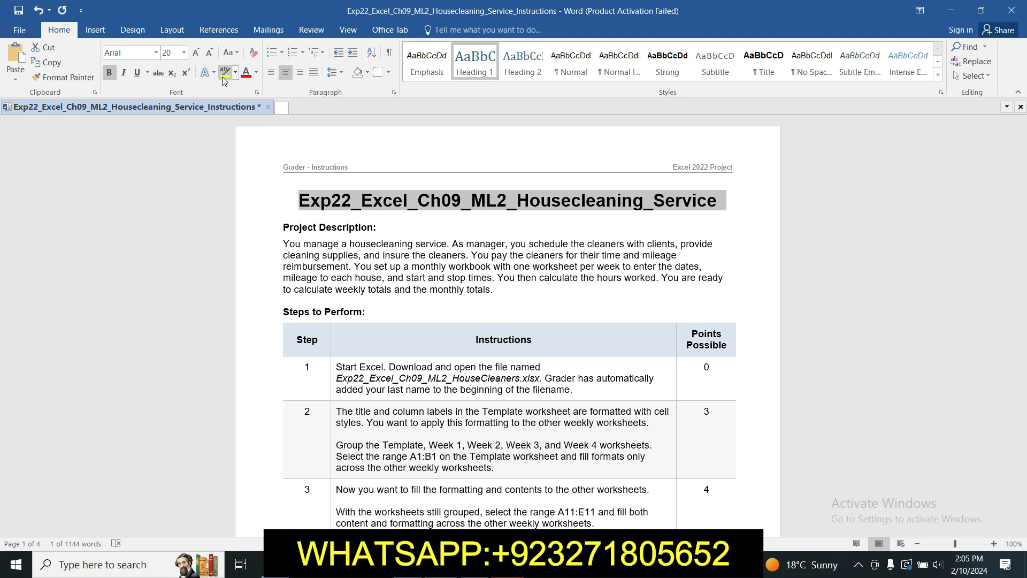
# Step: Highlight the document title and the Project Description paragraph in yellow
pyautogui.click(501, 239)
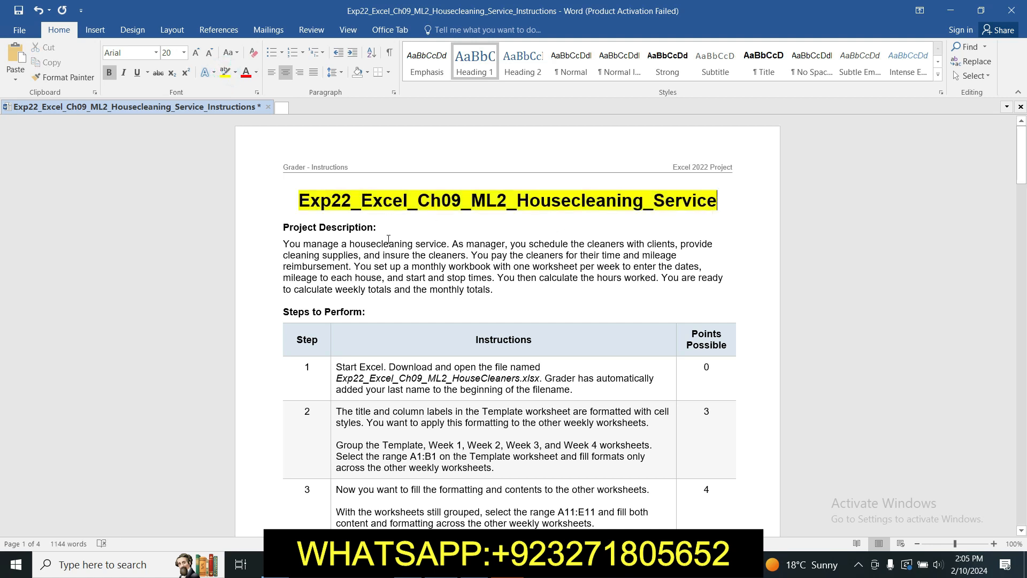
pyautogui.moveTo(284, 244); pyautogui.dragTo(508, 296)
pyautogui.click(224, 71)
pyautogui.click(551, 299)
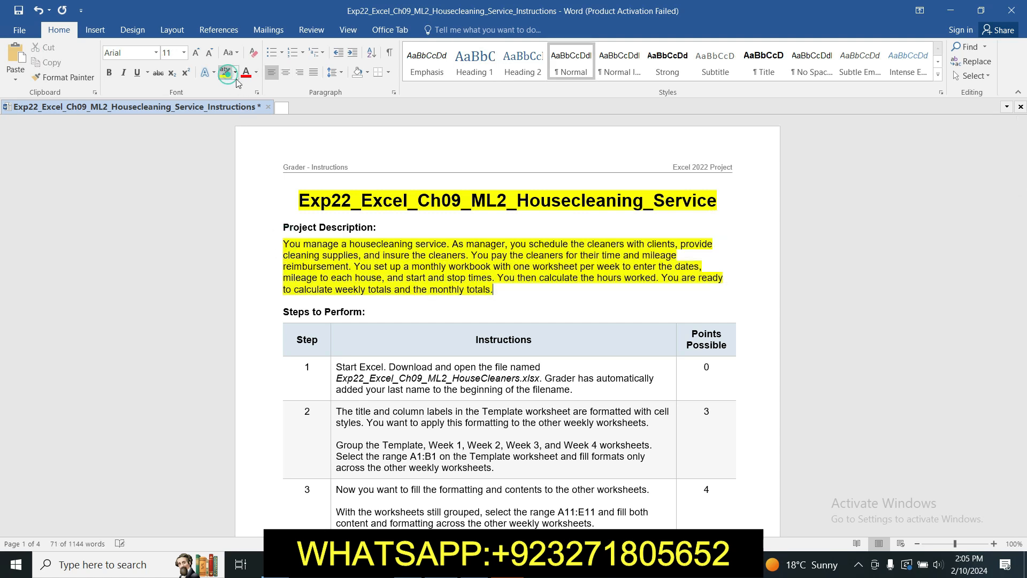
# Step: Highlight the step 1 instructions in the table in yellow
pyautogui.moveTo(1026, 161); pyautogui.dragTo(1026, 184)
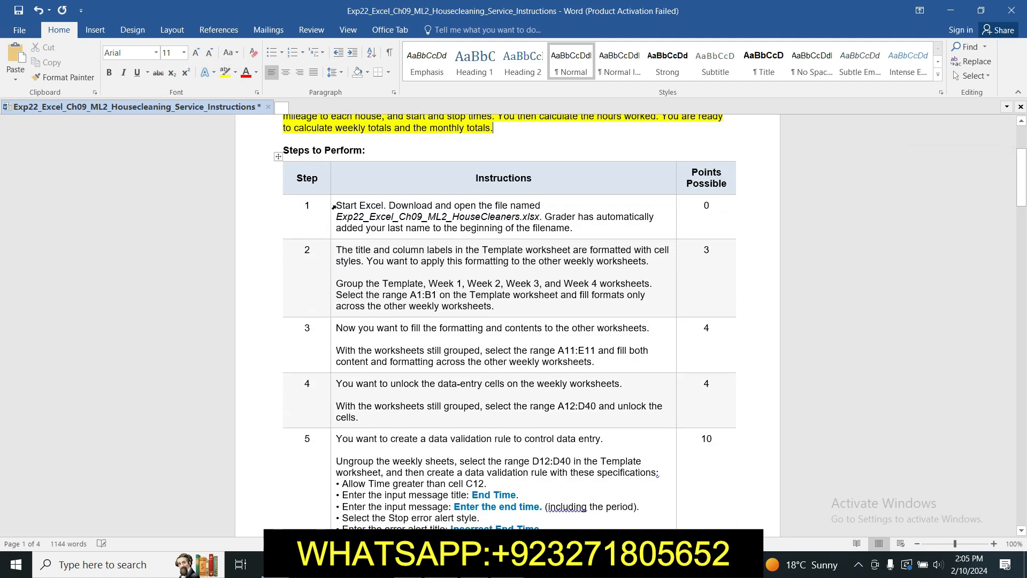
pyautogui.click(332, 207)
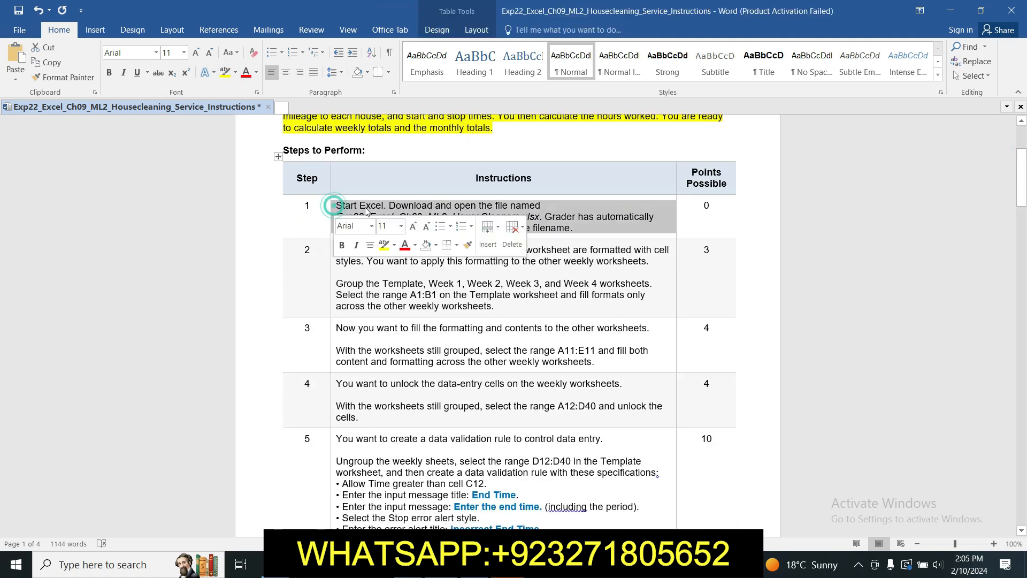
pyautogui.click(383, 249)
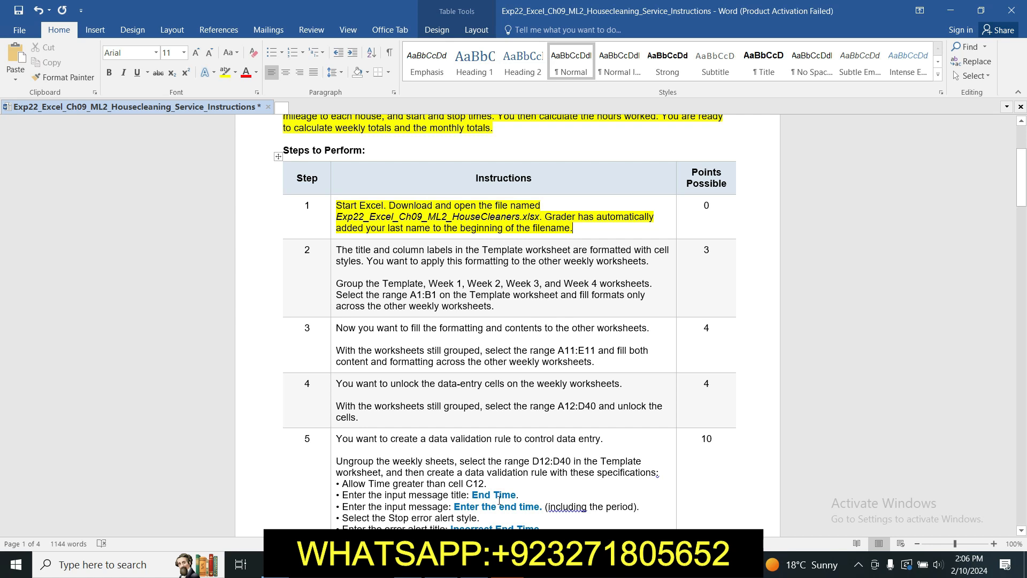
# Step: Check the HouseCleaners workbook in Excel and, back in Word, highlight the step 2 instructions in yellow
pyautogui.hotkey('alt', 'Tab')
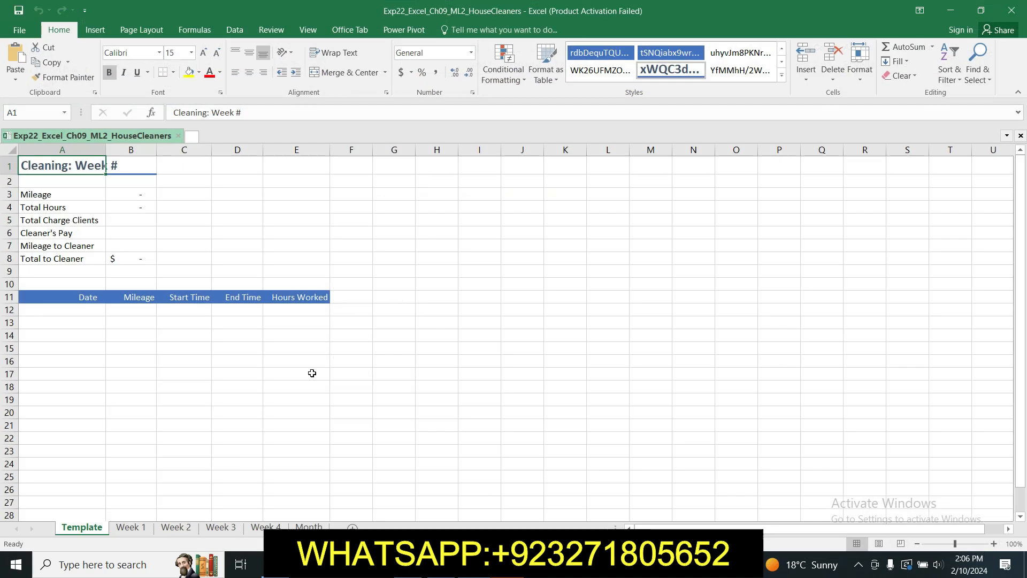
pyautogui.click(465, 565)
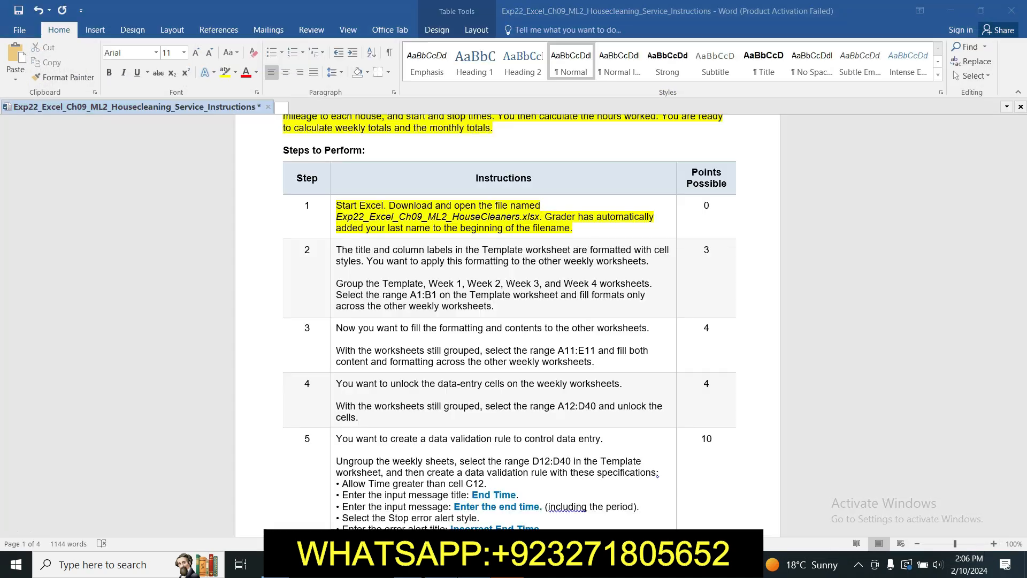
pyautogui.click(332, 253)
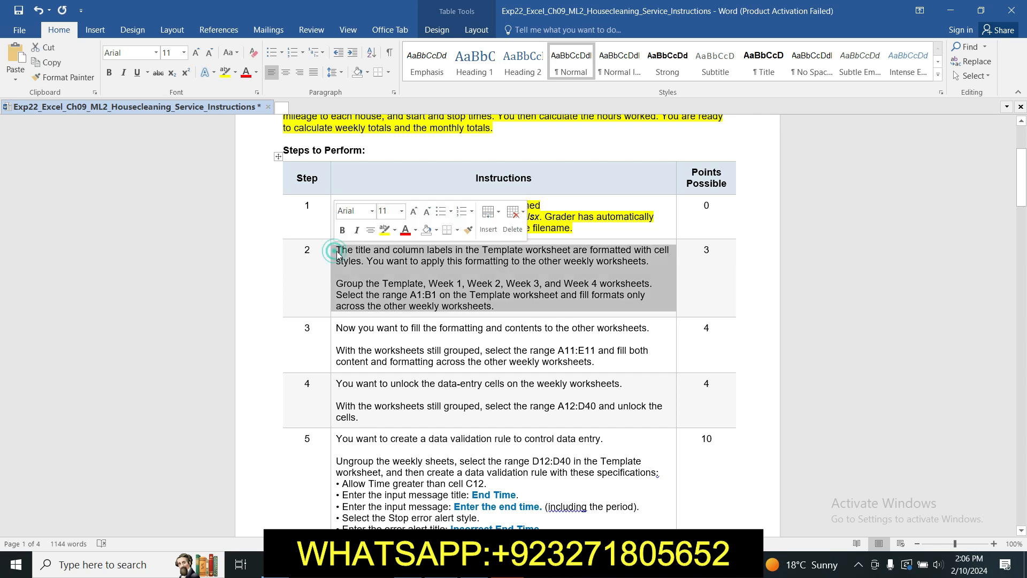
pyautogui.click(386, 234)
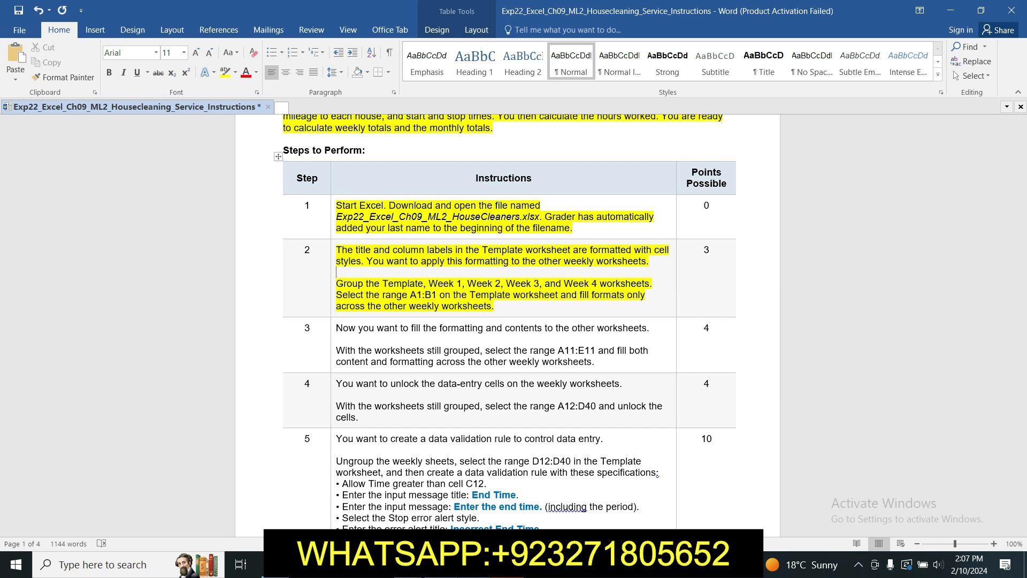
# Step: Switch to the HouseCleaners workbook in Excel and group the Template, Week 1, Week 2, Week 3 and Week 4 worksheets
pyautogui.hotkey('alt', 'Tab')
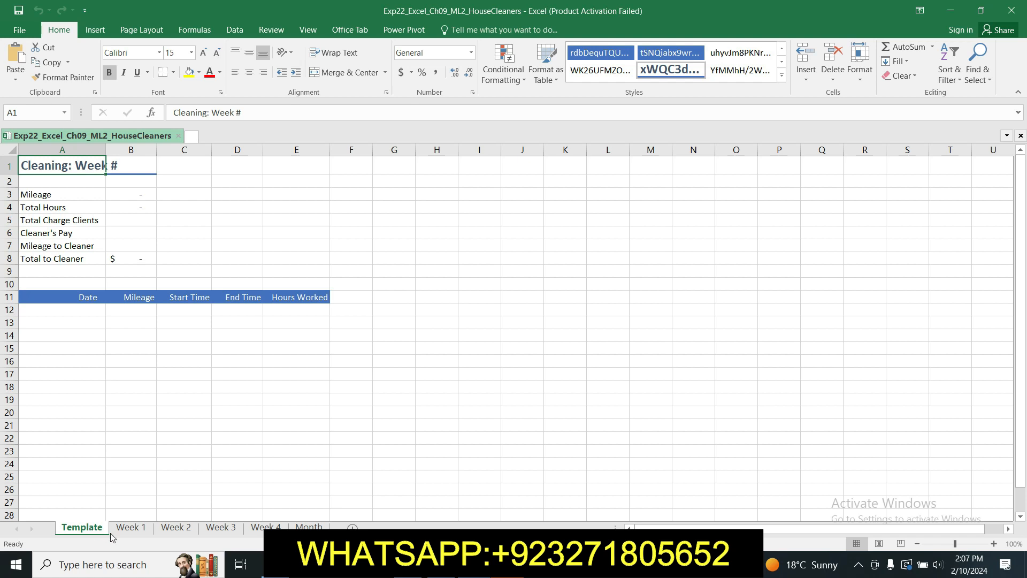
pyautogui.keyDown('shift'); pyautogui.click(126, 531); pyautogui.keyUp('shift')
pyautogui.keyDown('shift'); pyautogui.click(163, 531); pyautogui.keyUp('shift')
pyautogui.keyDown('shift'); pyautogui.click(220, 528); pyautogui.keyUp('shift')
pyautogui.keyDown('shift'); pyautogui.click(265, 528); pyautogui.keyUp('shift')
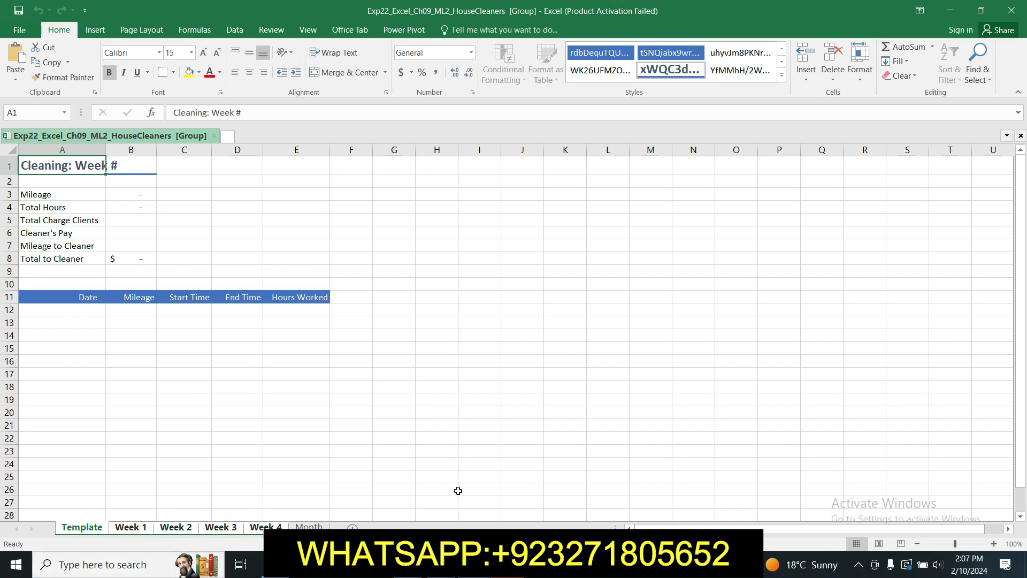
# Step: Take the range A1:B1 from the Word instructions and fill only its formats across the grouped worksheets in Excel
pyautogui.hotkey('alt', 'Tab')
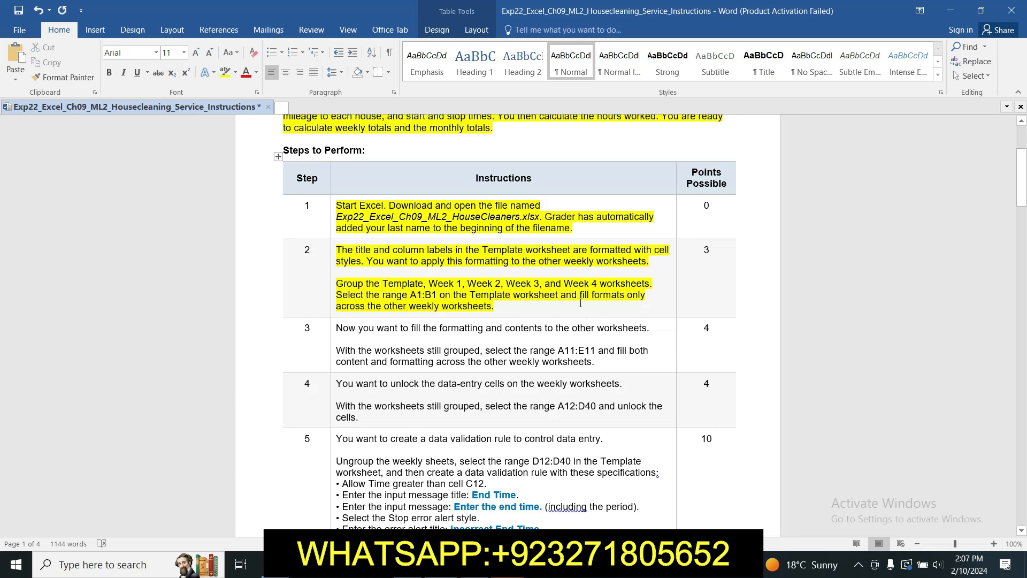
pyautogui.doubleClick(412, 298)
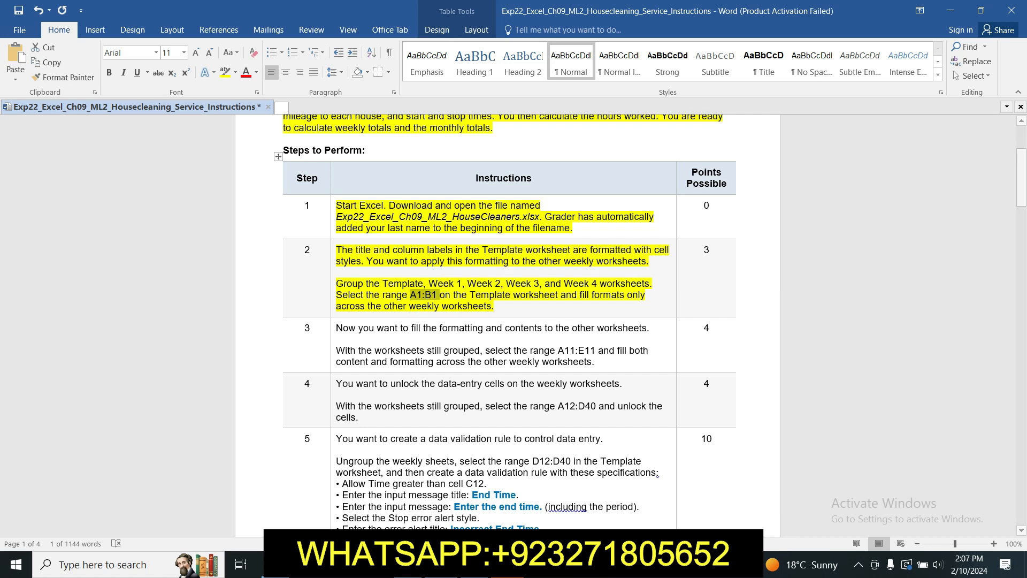
pyautogui.hotkey('alt', 'Tab')
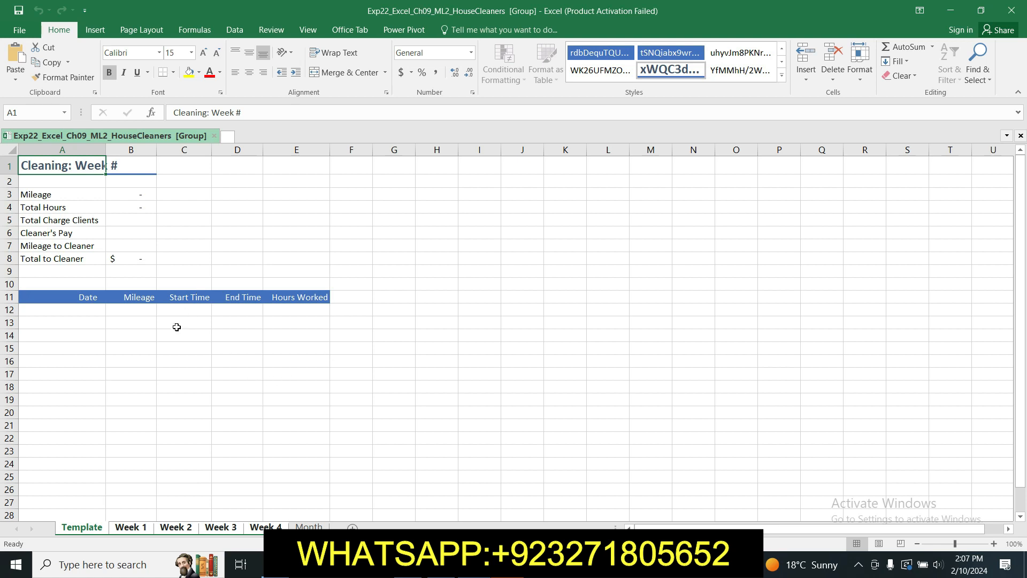
pyautogui.click(54, 116)
pyautogui.write('A1:B1')
pyautogui.press('Return')
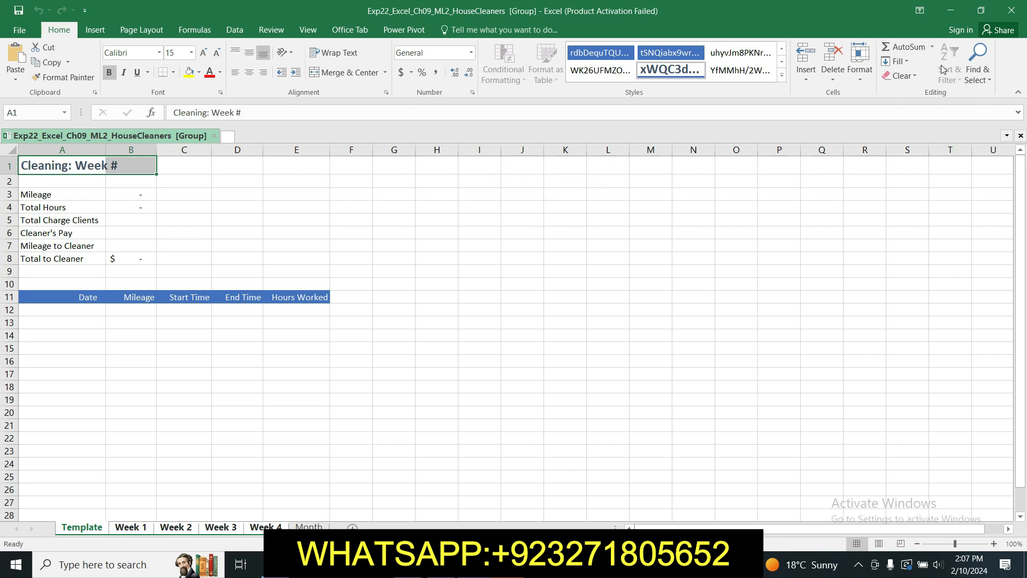
pyautogui.click(908, 62)
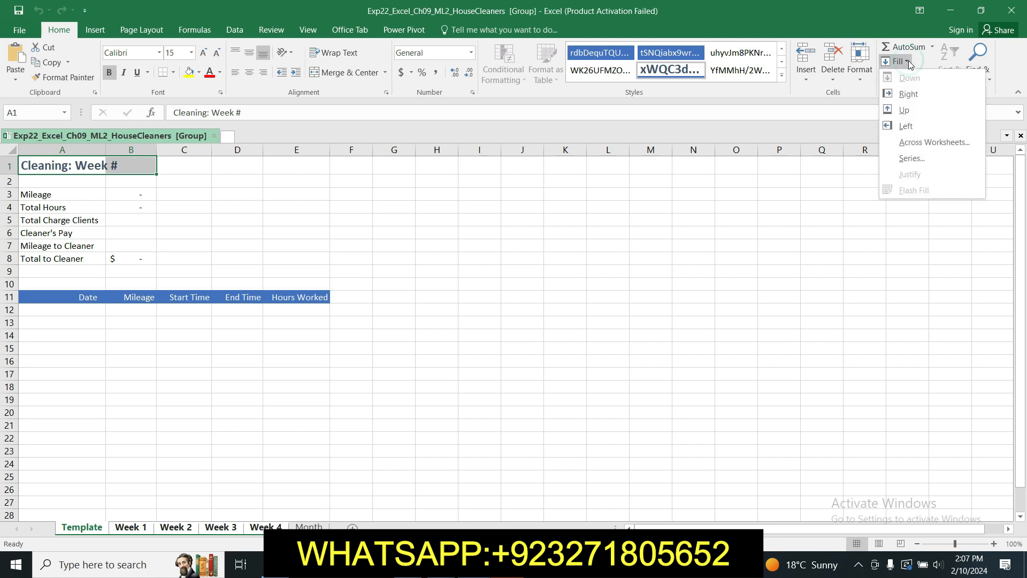
pyautogui.click(926, 143)
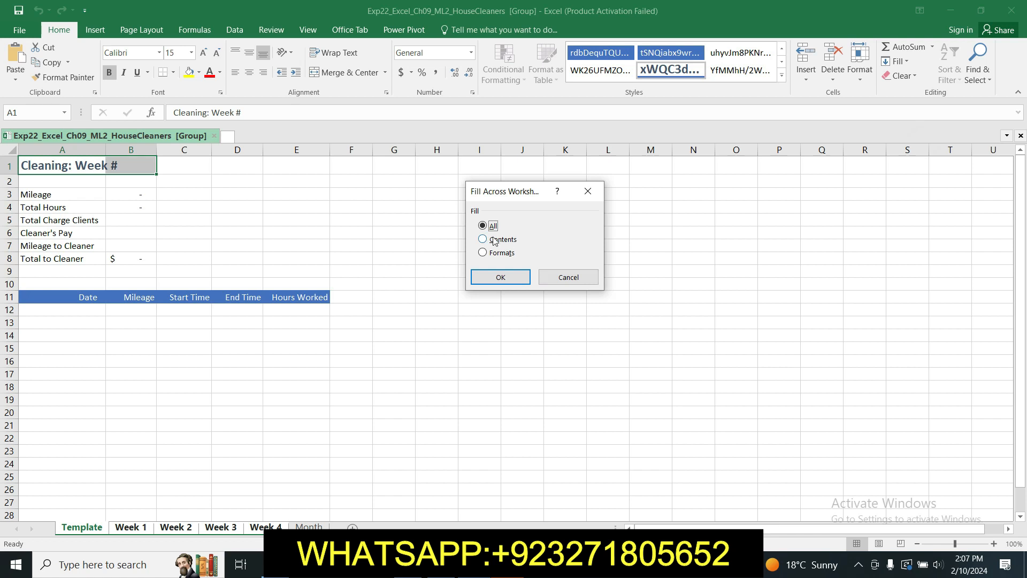
pyautogui.click(483, 253)
pyautogui.click(497, 279)
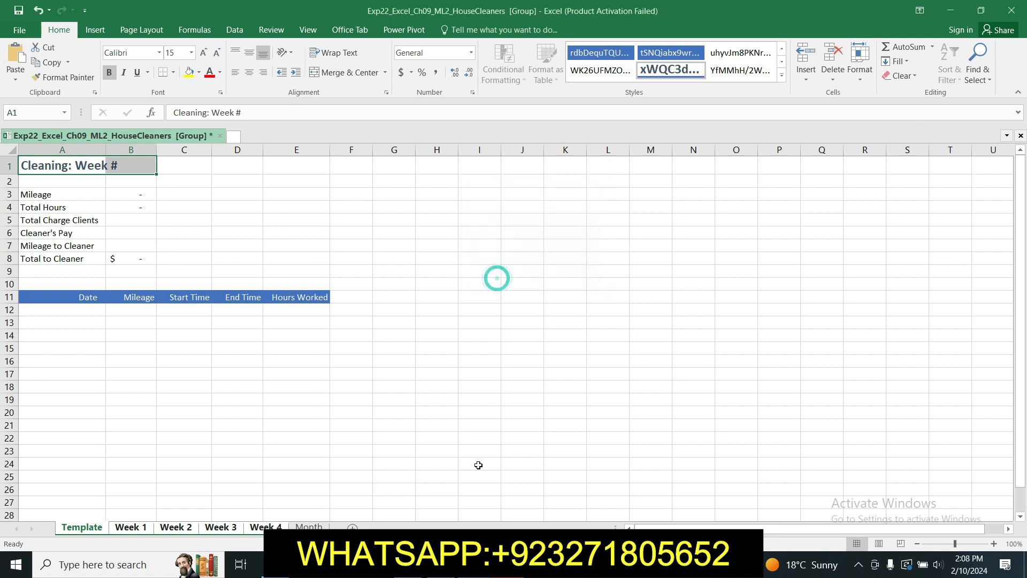
# Step: Return to the Word instructions and highlight the step 3 text in yellow
pyautogui.click(441, 564)
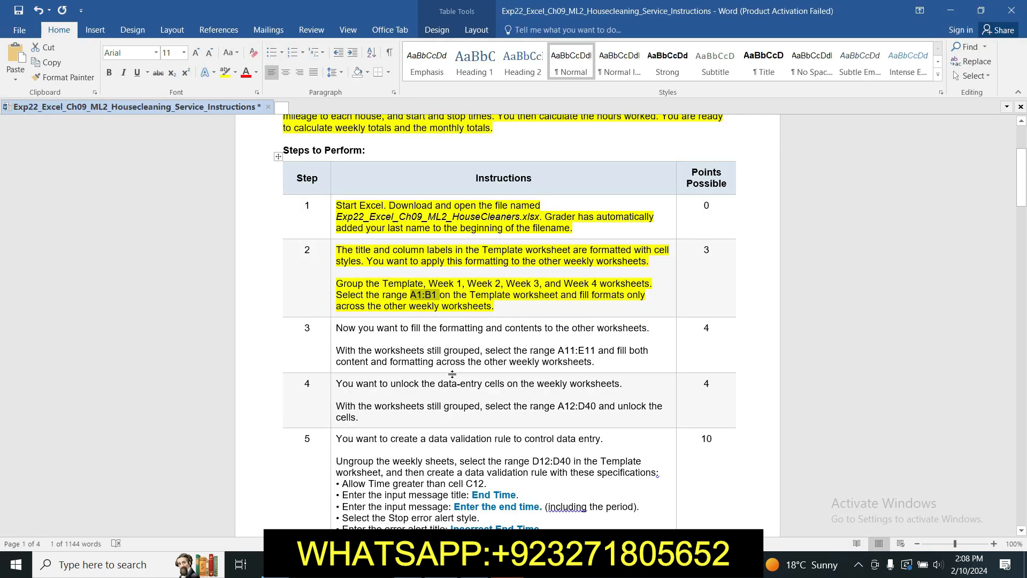
pyautogui.click(508, 310)
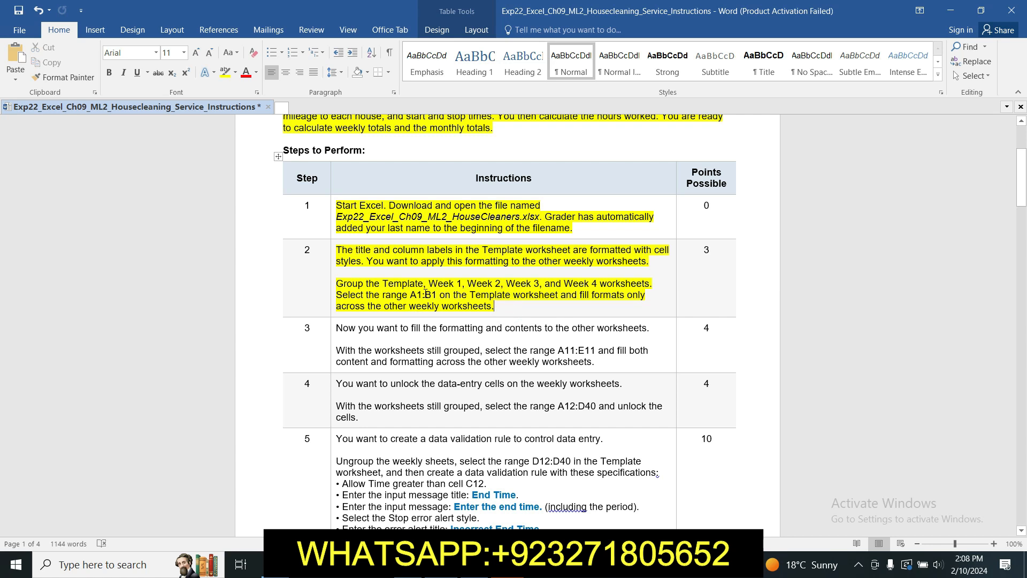
pyautogui.moveTo(1022, 186); pyautogui.dragTo(1023, 206)
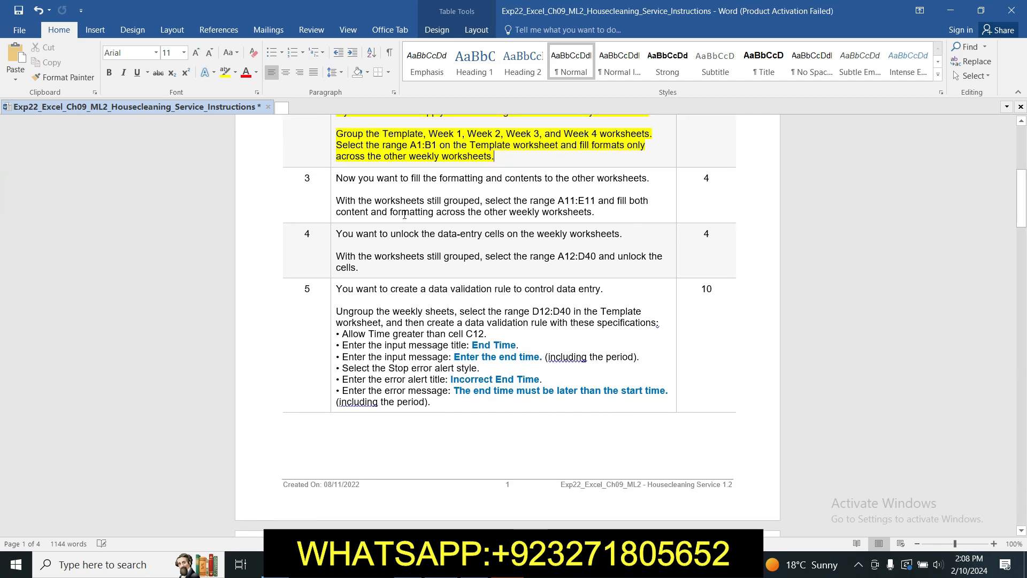
pyautogui.click(330, 181)
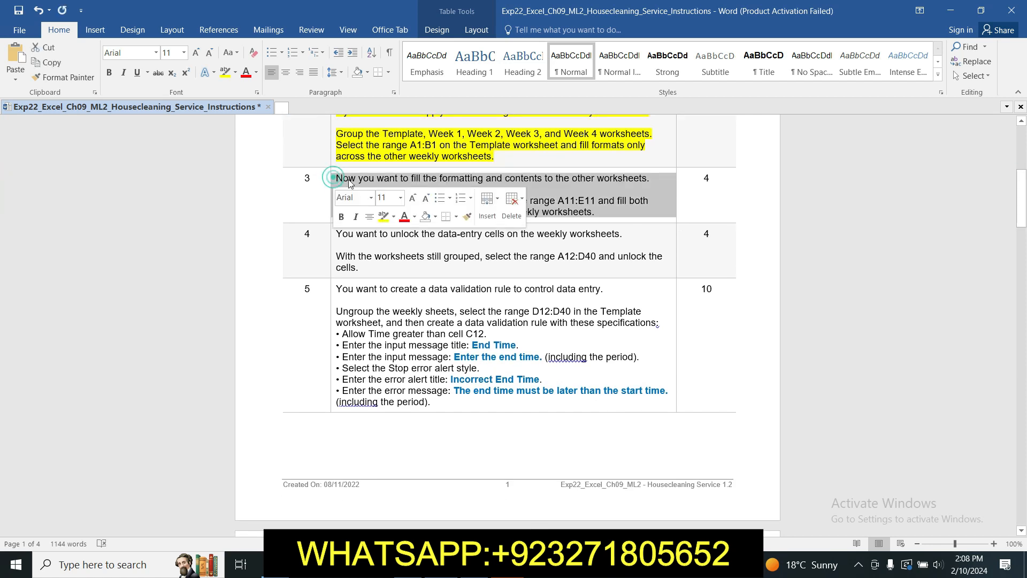
pyautogui.click(376, 216)
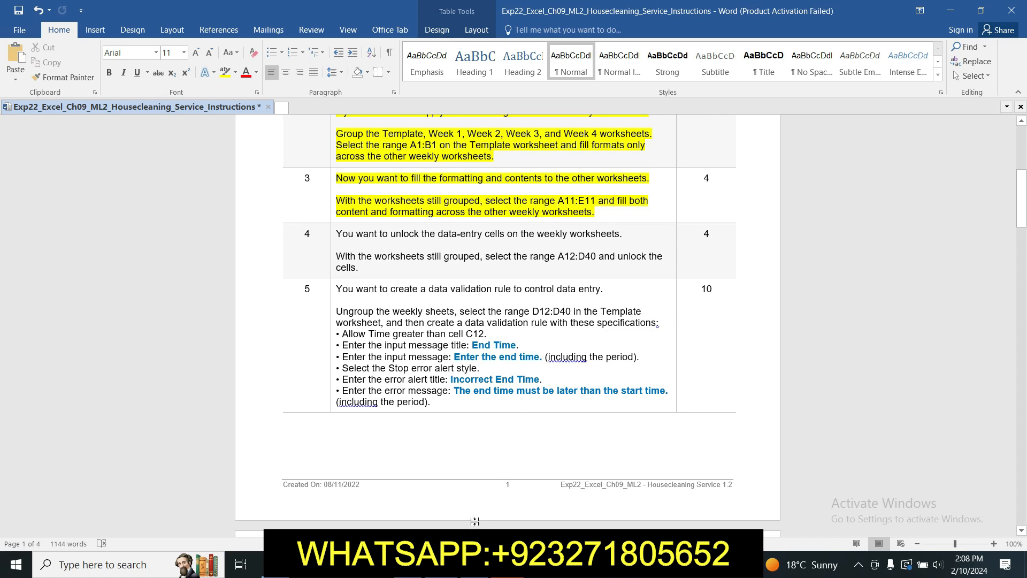
# Step: Take the range A11:E11 from the Word instructions and fill both its contents and formats across the grouped worksheets in Excel
pyautogui.click(474, 565)
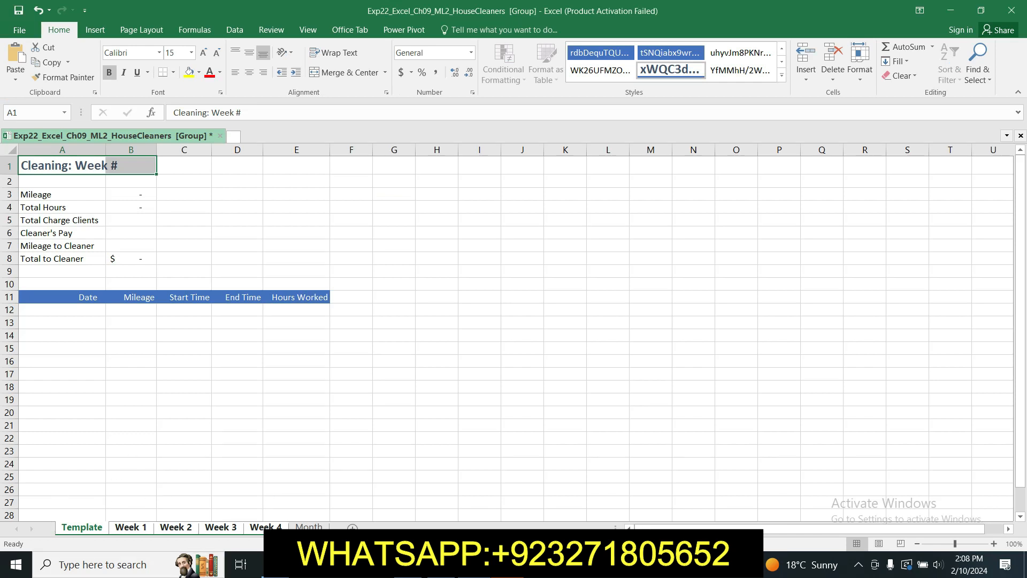
pyautogui.click(442, 565)
pyautogui.moveTo(559, 201); pyautogui.dragTo(597, 209)
pyautogui.hotkey('alt', 'Tab')
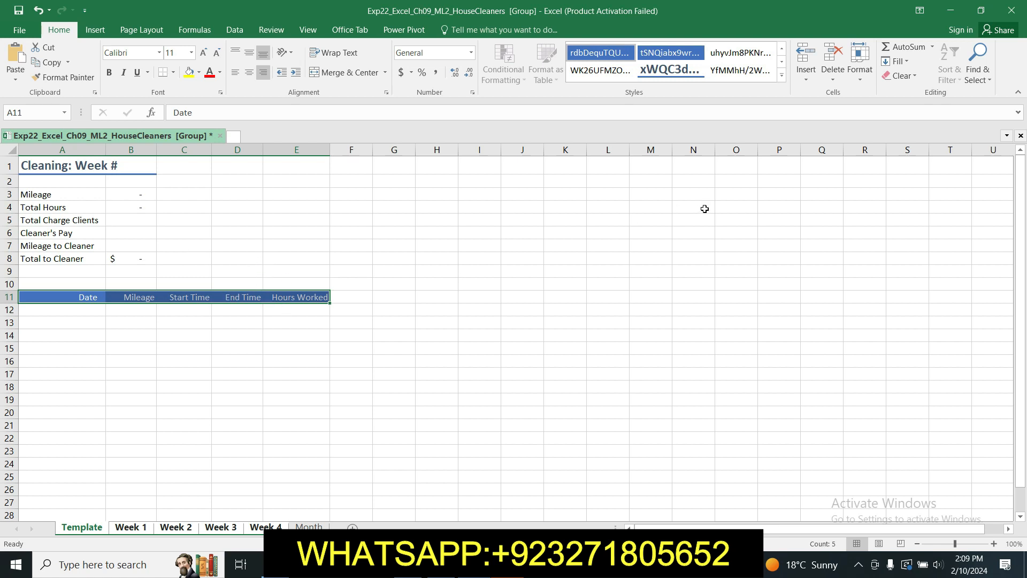
pyautogui.click(905, 70)
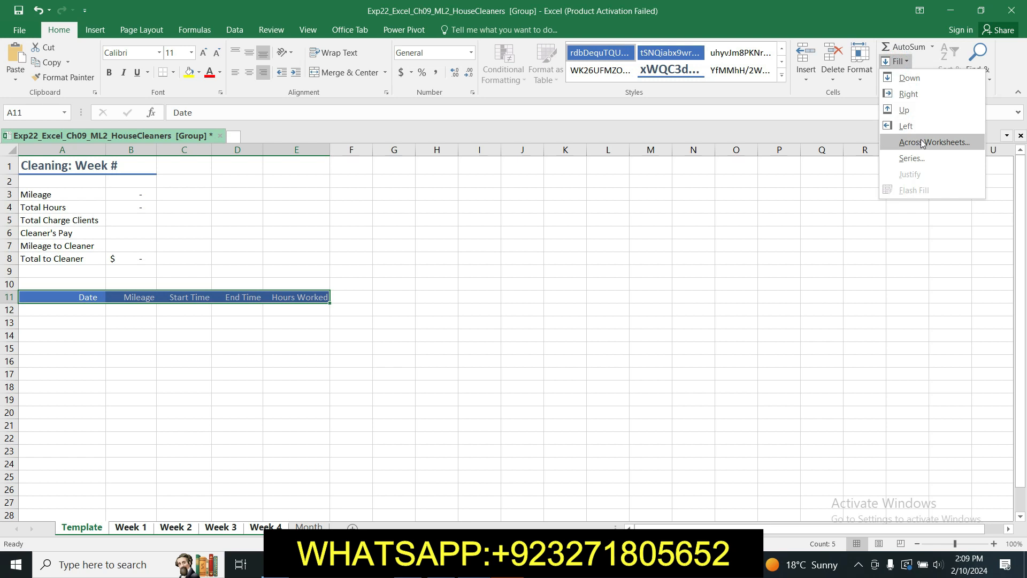
pyautogui.click(920, 142)
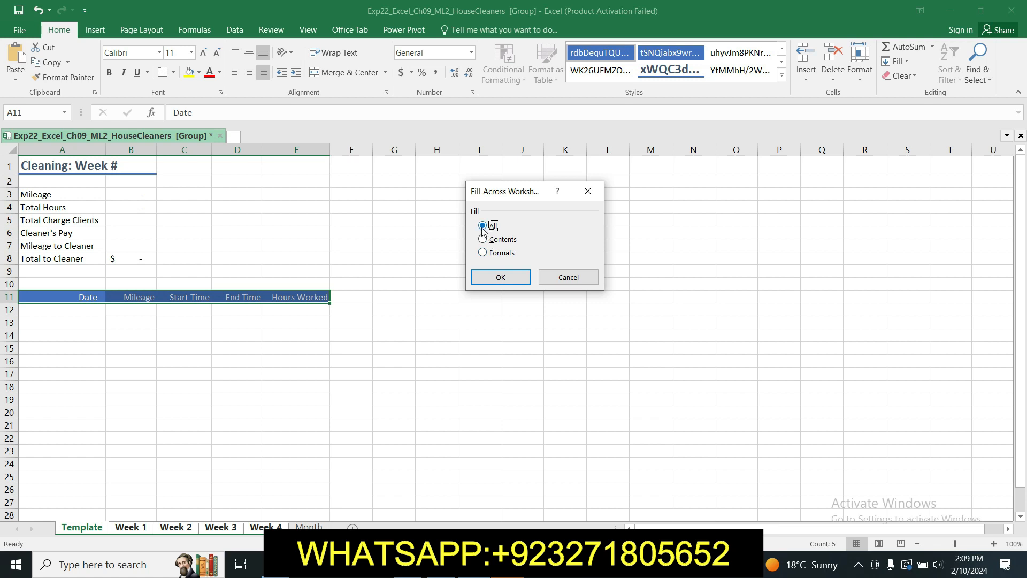
pyautogui.click(502, 278)
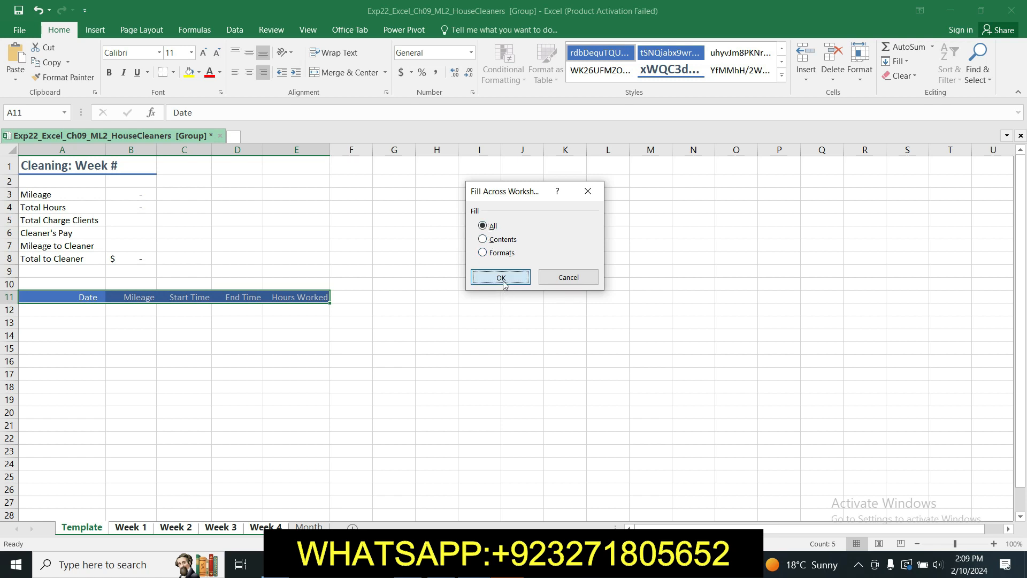
# Step: Return to the Word instructions and highlight the step 4 text in yellow
pyautogui.hotkey('alt', 'Tab')
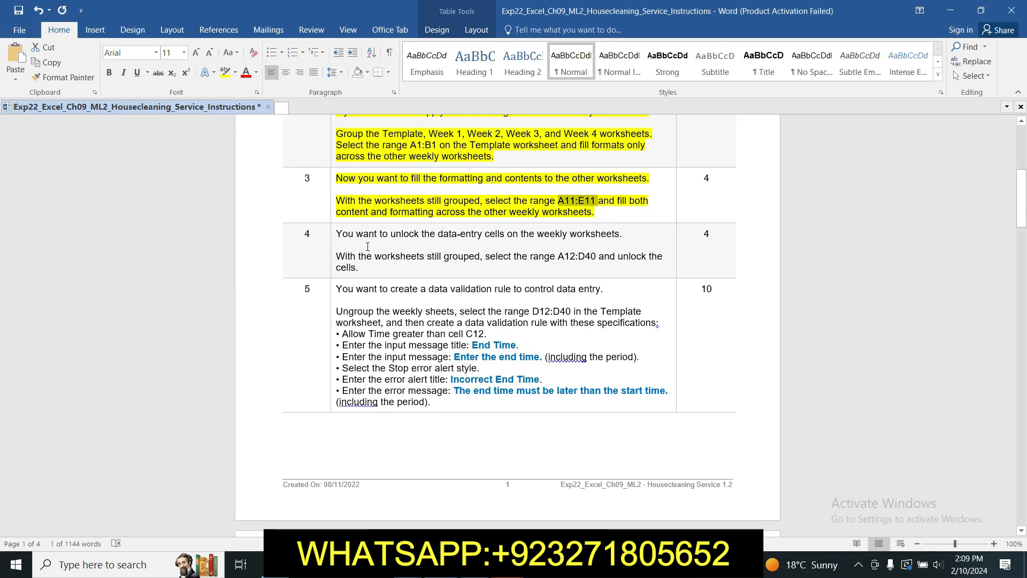
pyautogui.click(331, 233)
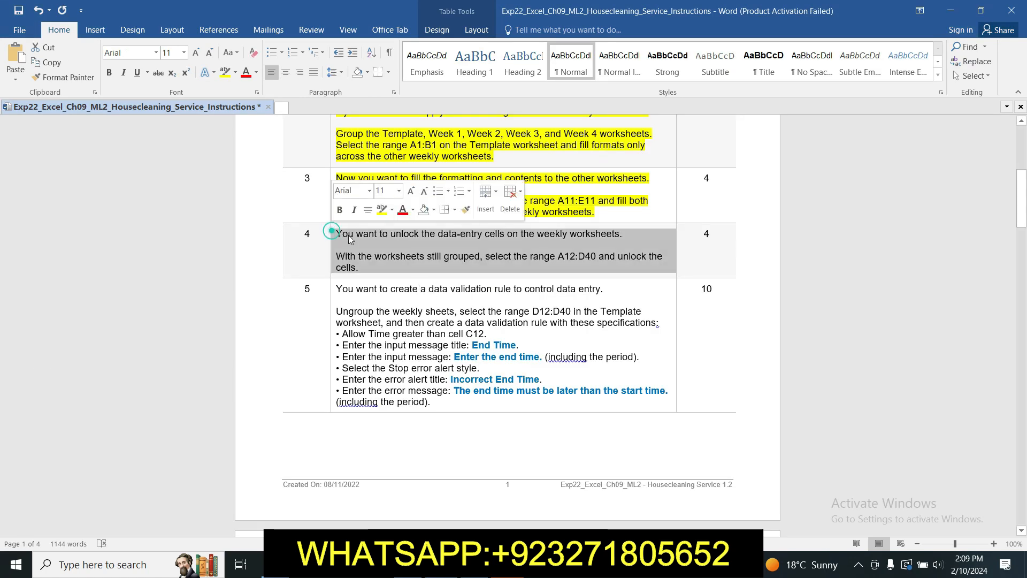
pyautogui.click(382, 209)
pyautogui.click(391, 257)
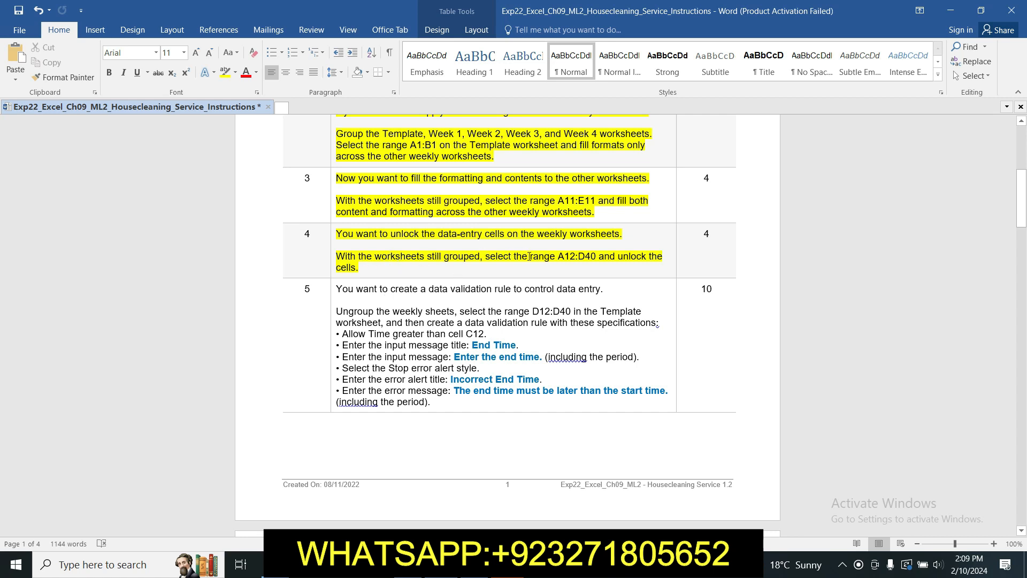
# Step: Copy the range A12:D40 from step 4 of the Word instructions and select it across the grouped worksheets in Excel
pyautogui.moveTo(558, 256); pyautogui.dragTo(598, 258)
pyautogui.hotkey('ctrl', 'c')
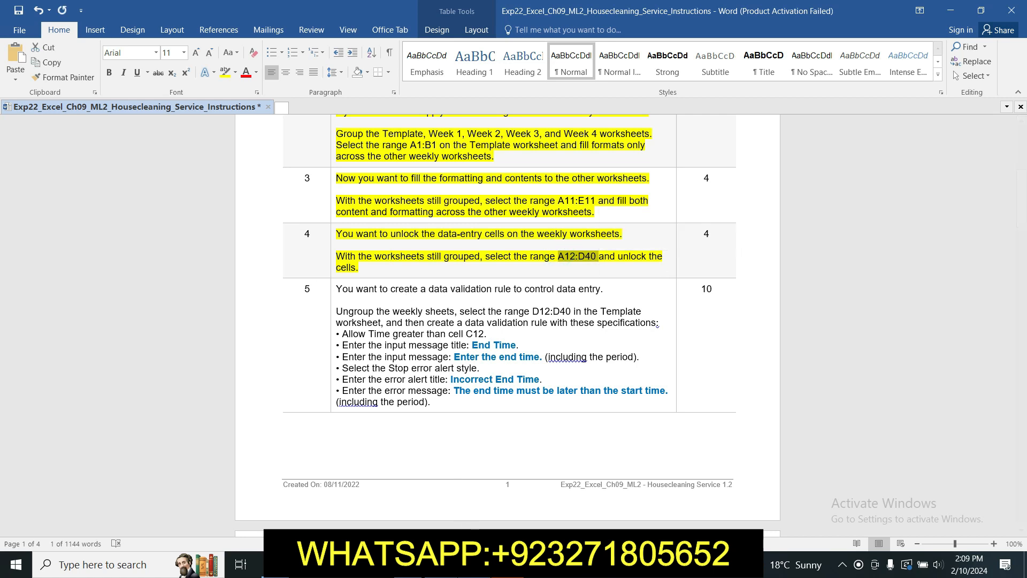
pyautogui.click(474, 565)
pyautogui.click(46, 113)
pyautogui.hotkey('ctrl', 'v')
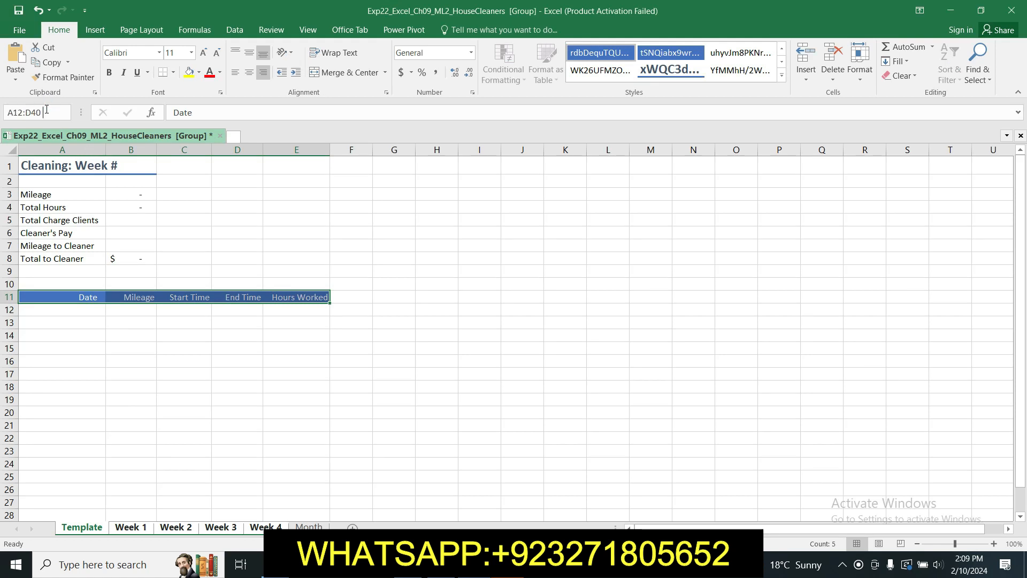
pyautogui.press('Return')
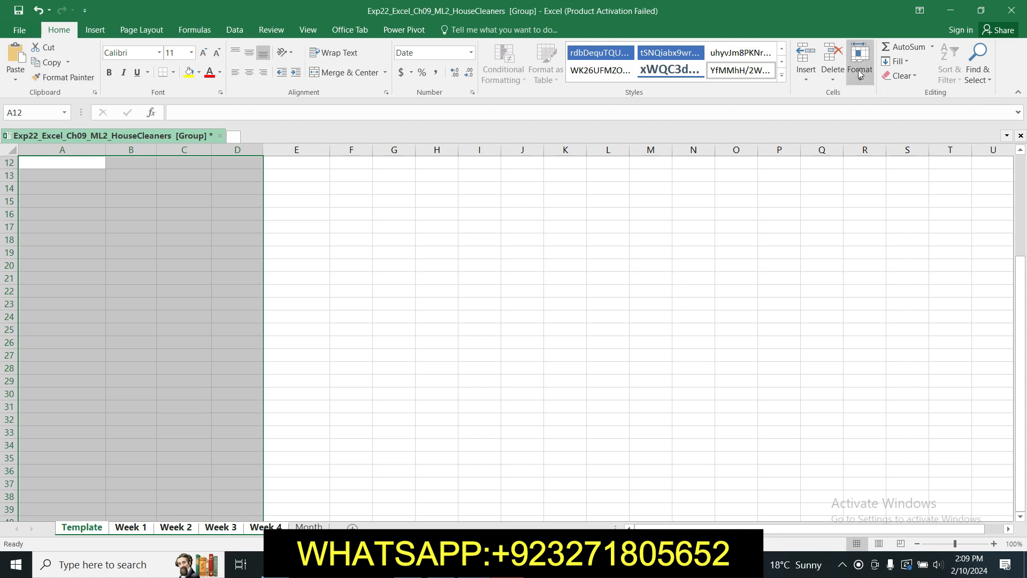
# Step: Unlock the selected data-entry cells by turning off Locked in the Format Cells protection settings
pyautogui.click(863, 83)
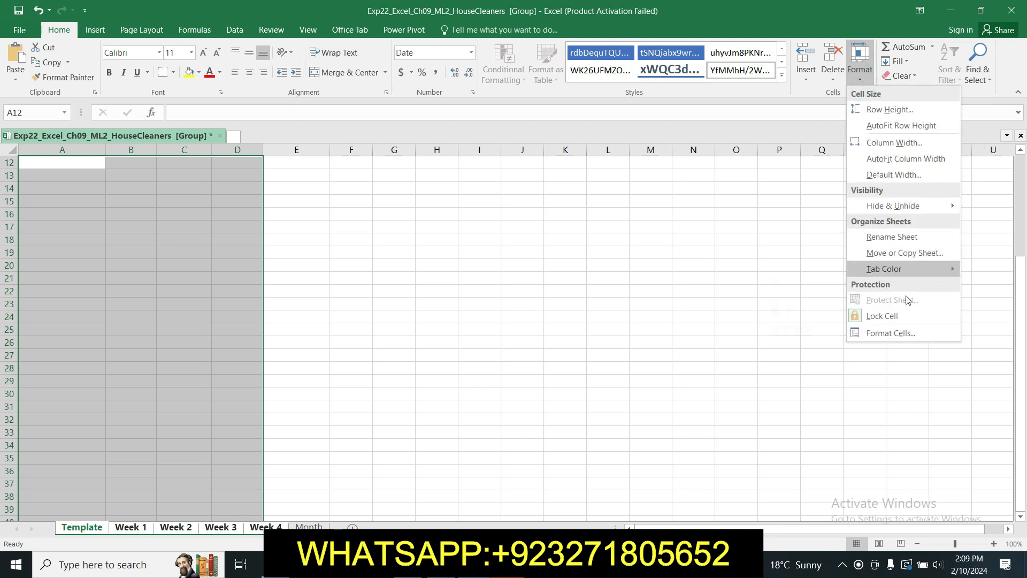
pyautogui.click(902, 331)
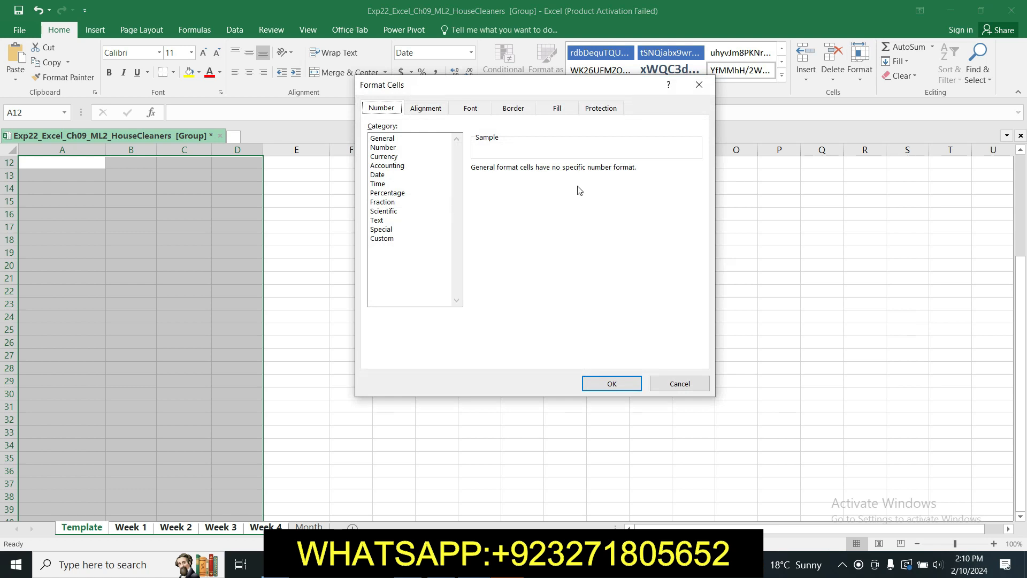
pyautogui.moveTo(644, 84); pyautogui.dragTo(603, 108)
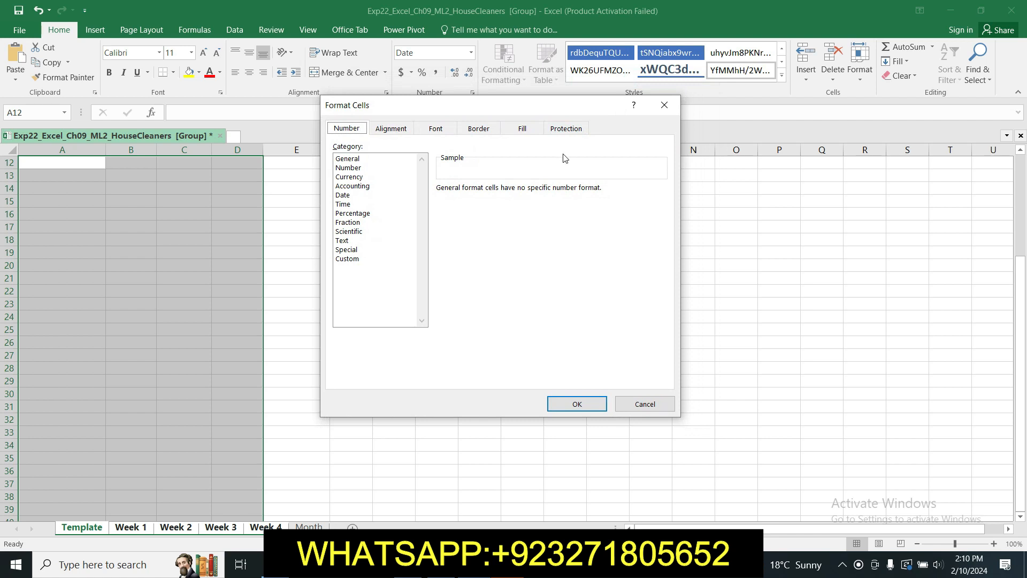
pyautogui.click(577, 131)
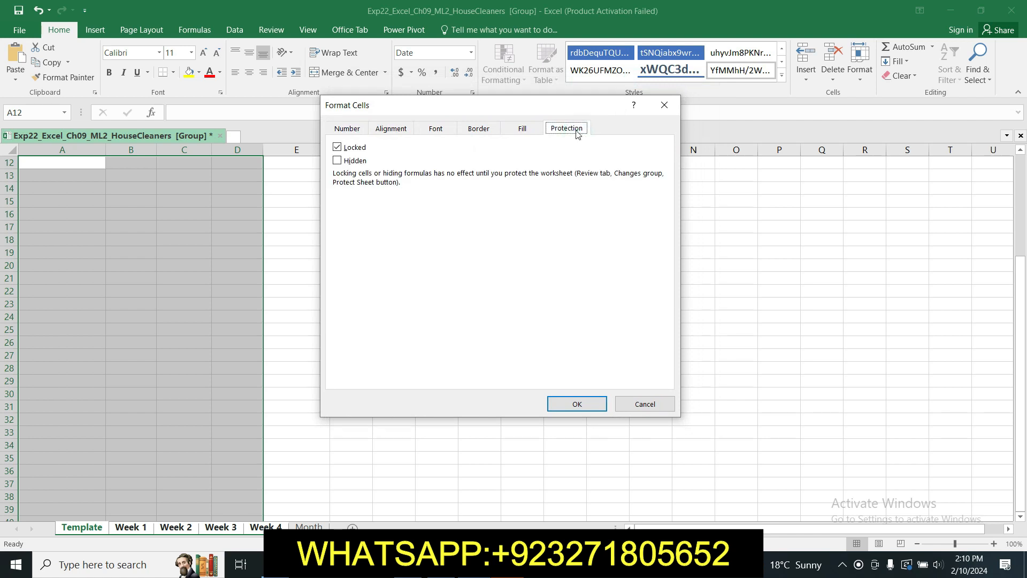
pyautogui.click(340, 150)
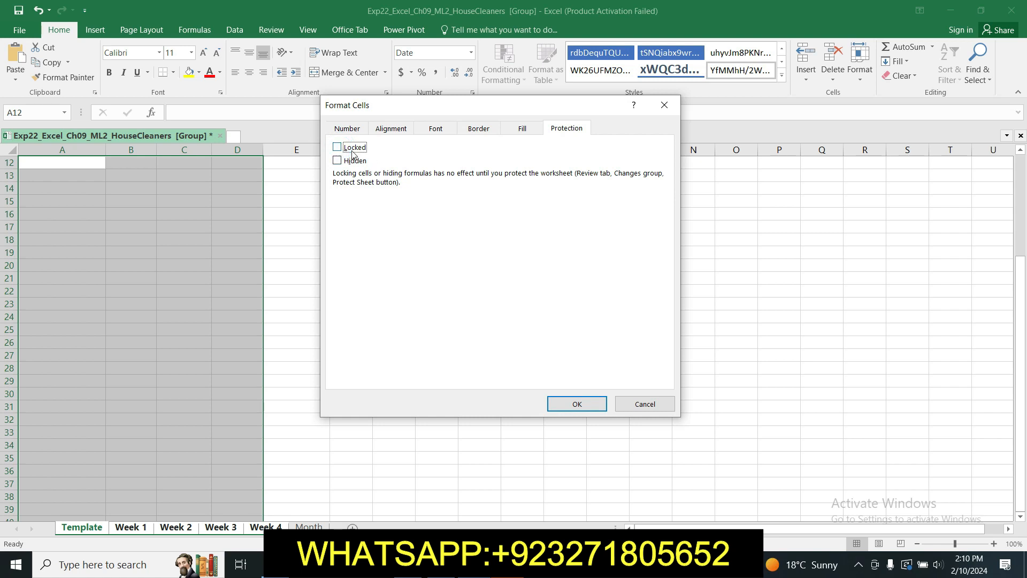
pyautogui.click(577, 403)
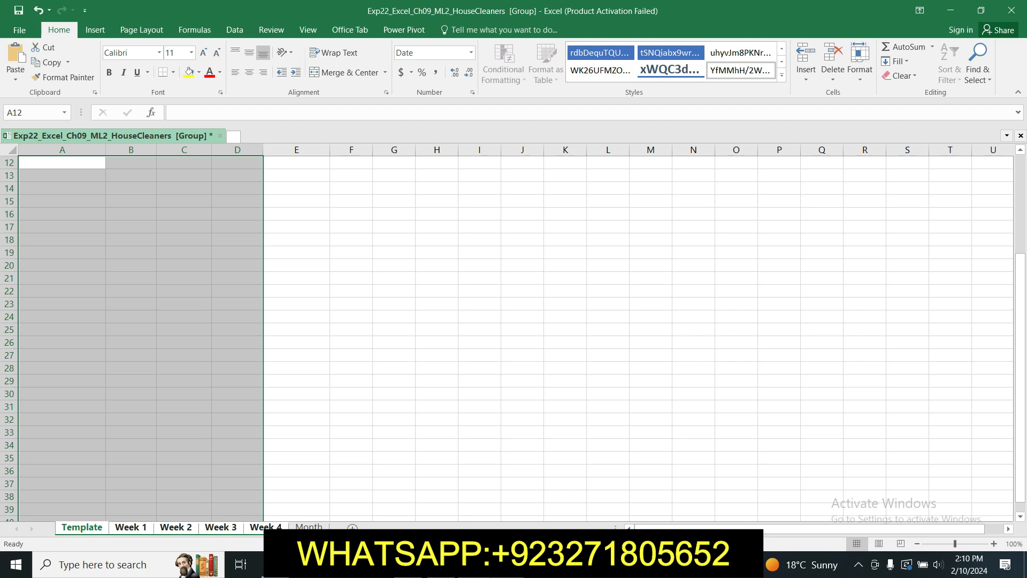
# Step: Return to the Word instructions and highlight the step 5 text in yellow
pyautogui.click(441, 564)
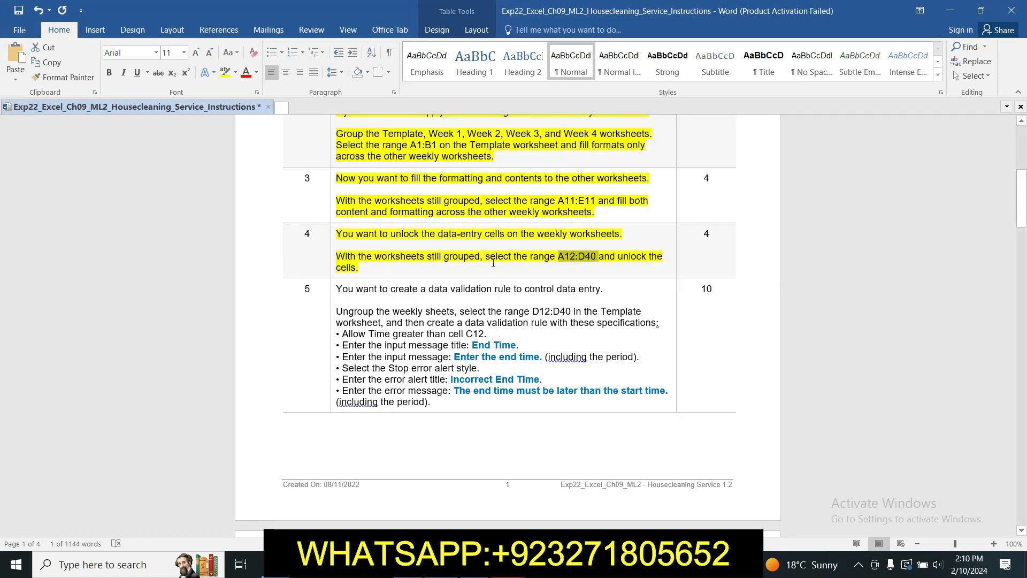
pyautogui.click(333, 289)
pyautogui.click(383, 268)
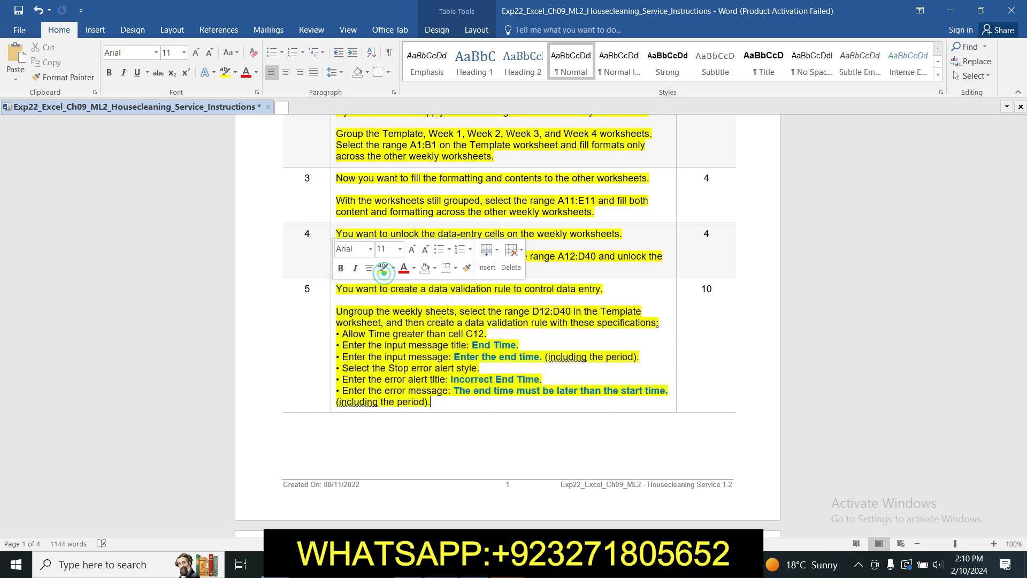
pyautogui.moveTo(1022, 184); pyautogui.dragTo(1022, 207)
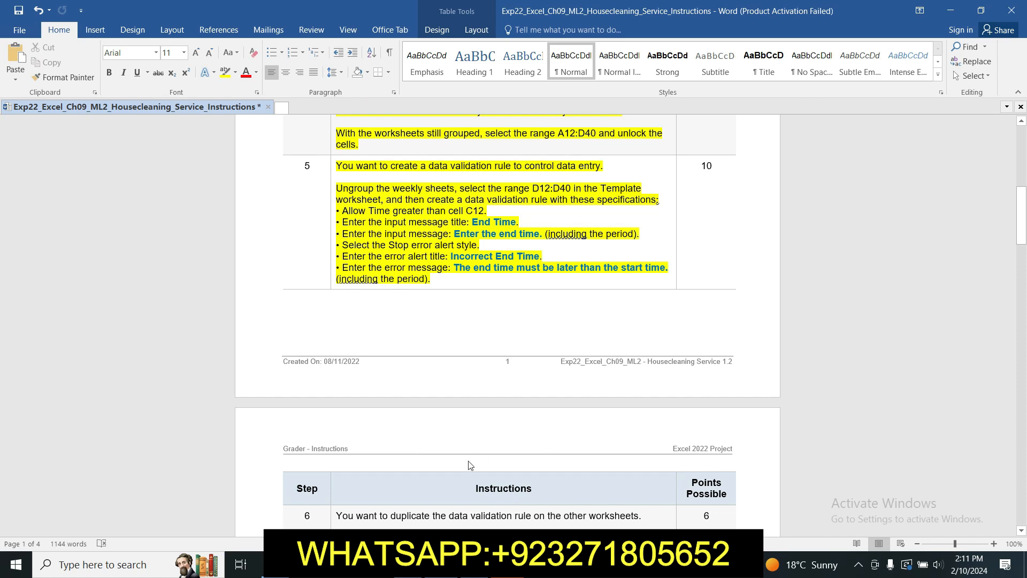
# Step: Switch to Excel and ungroup the Template and weekly worksheets
pyautogui.click(476, 565)
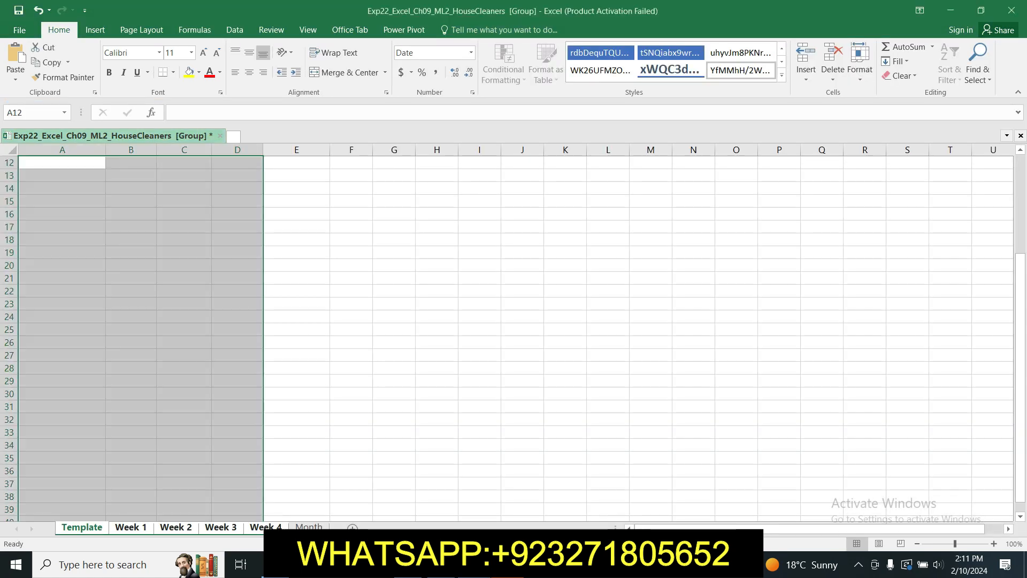
pyautogui.click(296, 480)
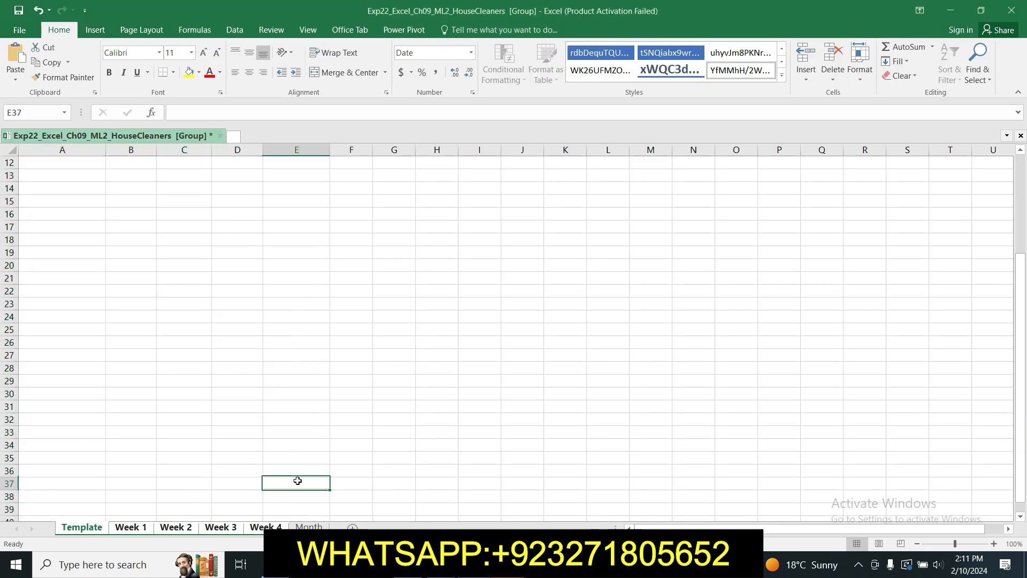
pyautogui.rightClick(93, 529)
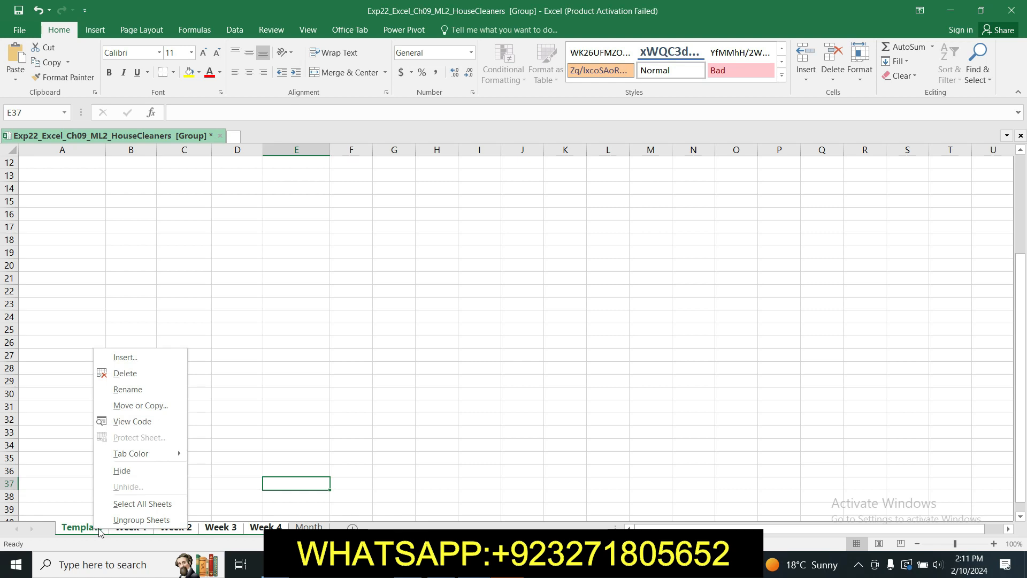
pyautogui.click(126, 520)
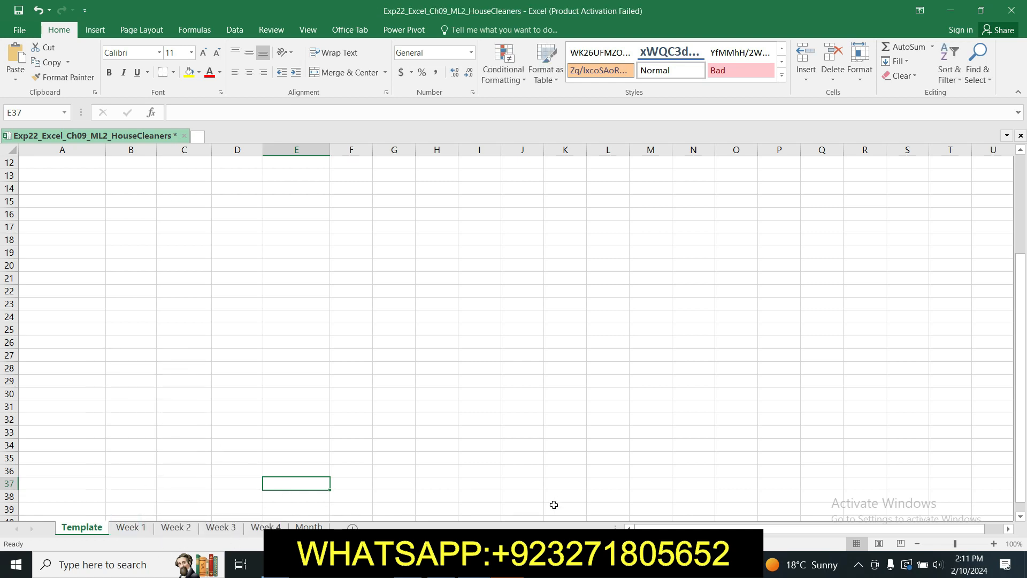
# Step: Take the range D12:D40 from step 5 of the Word instructions and select it on the Template worksheet in Excel
pyautogui.hotkey('alt', 'Tab')
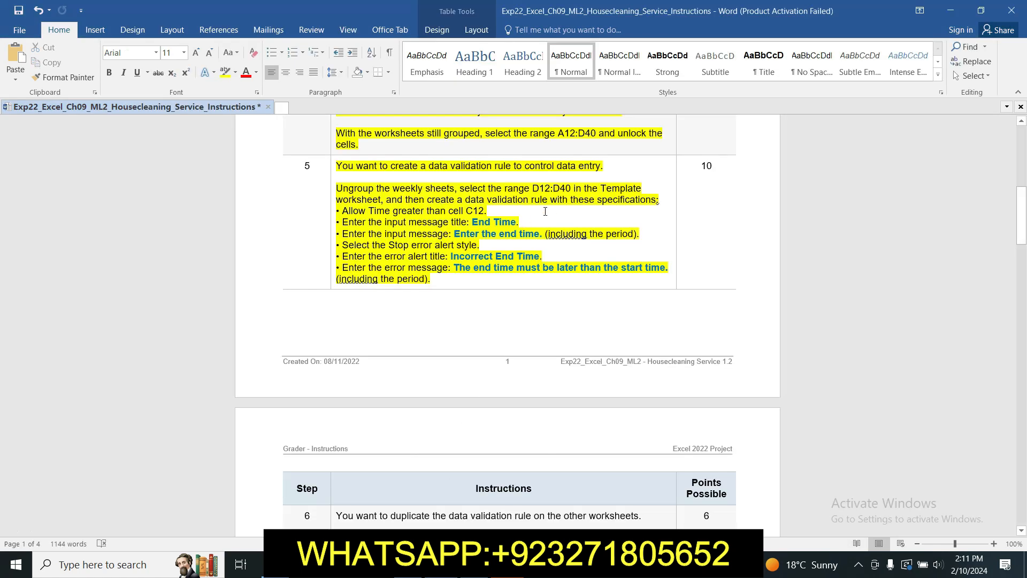
pyautogui.moveTo(533, 188); pyautogui.dragTo(566, 191)
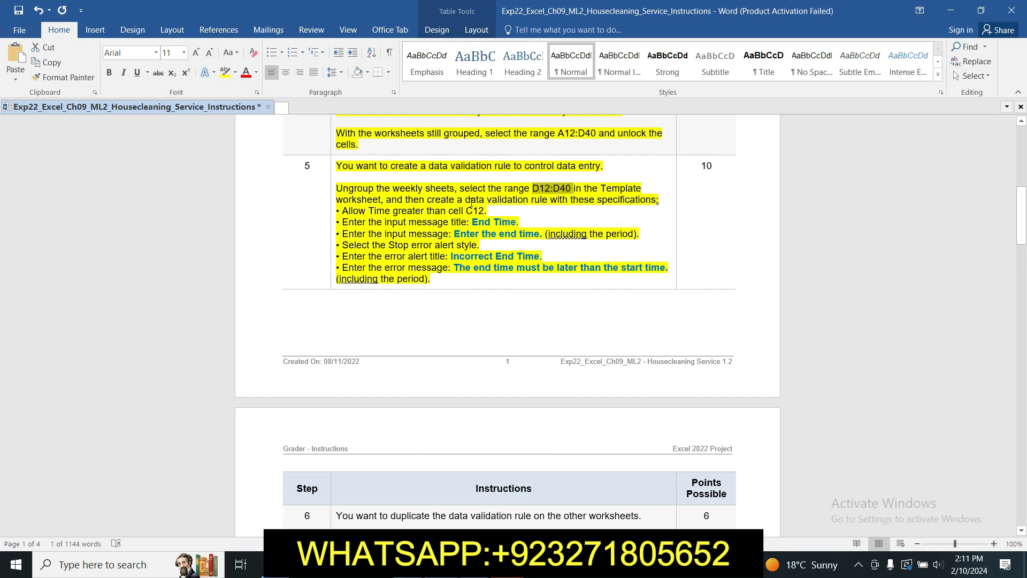
pyautogui.hotkey('alt', 'Tab')
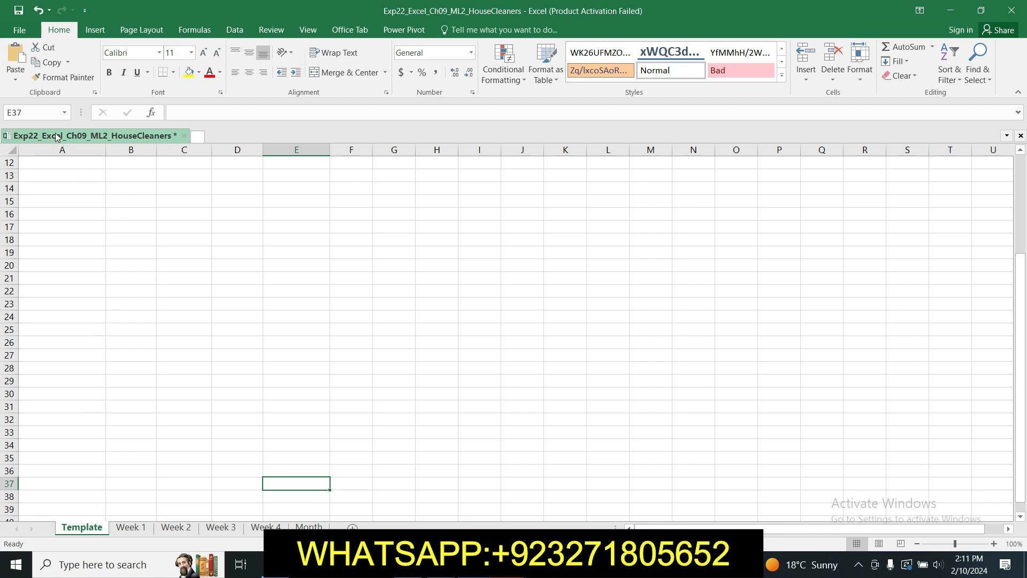
pyautogui.click(44, 111)
pyautogui.write('D12:D40')
pyautogui.press('Return')
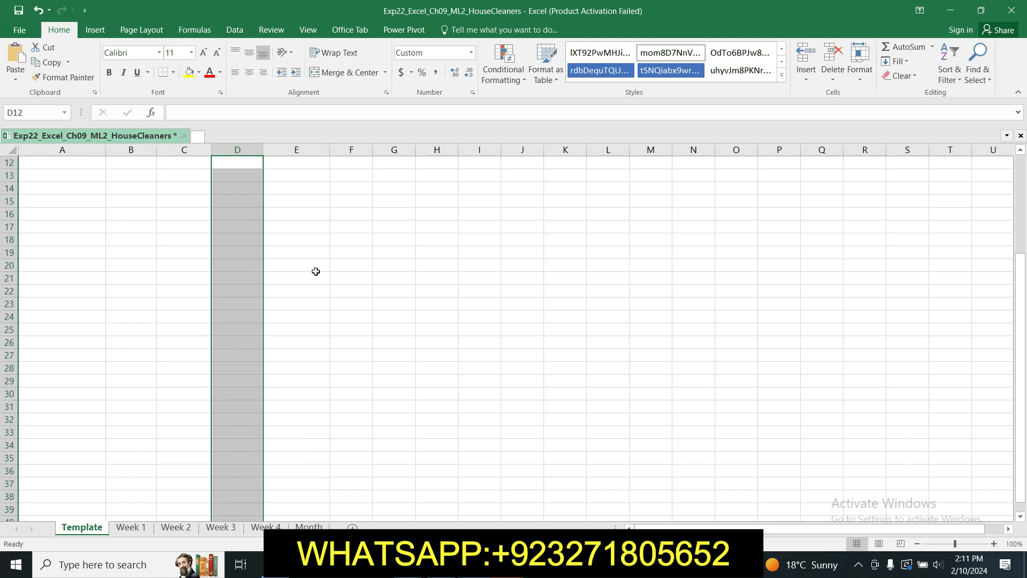
# Step: Open Data Validation for the selected End Time cells in Excel, checking the rule specifications in the Word instructions
pyautogui.hotkey('alt', 'Tab')
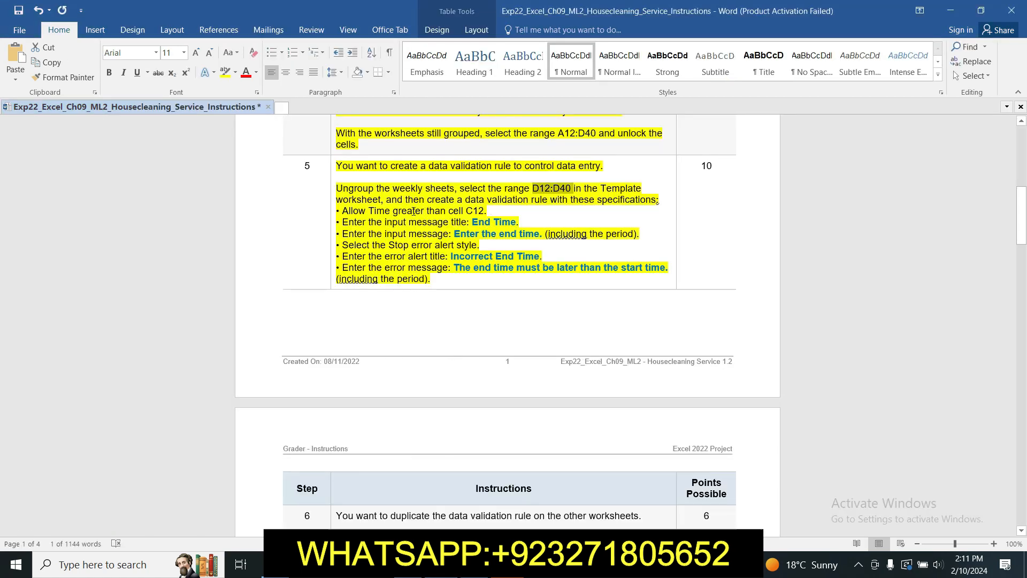
pyautogui.click(572, 220)
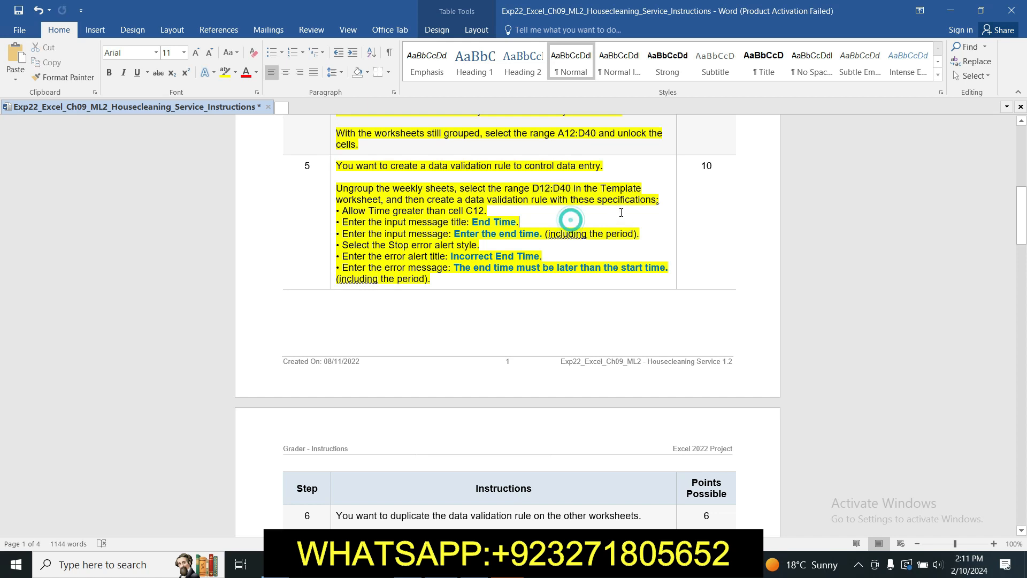
pyautogui.hotkey('alt', 'Tab')
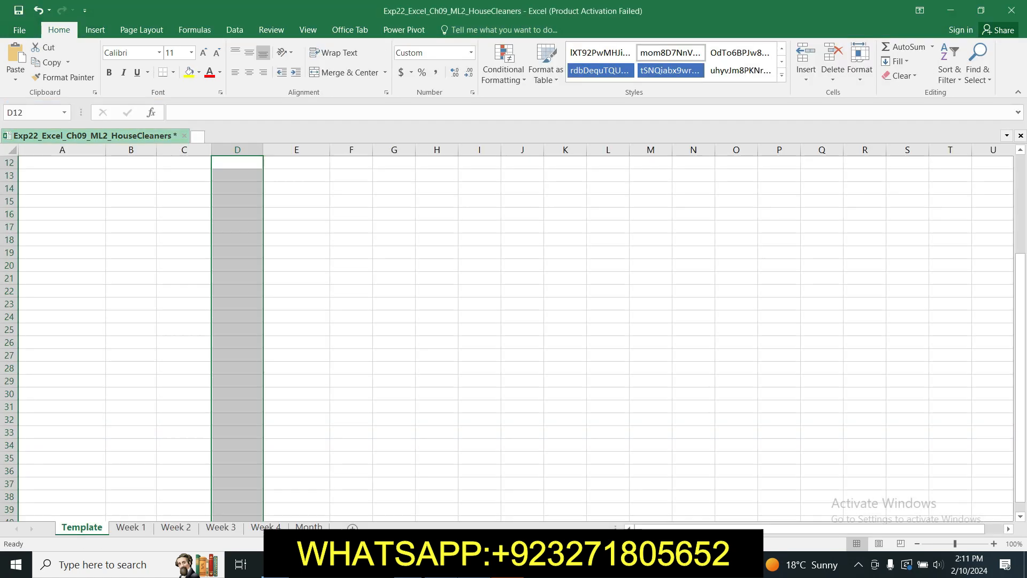
pyautogui.click(235, 31)
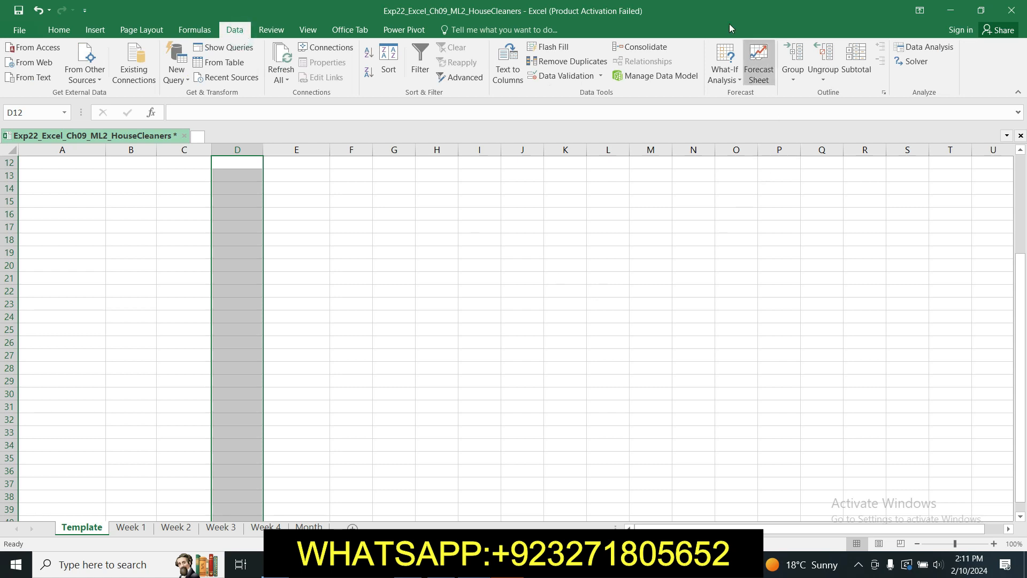
pyautogui.click(563, 75)
pyautogui.moveTo(558, 156); pyautogui.dragTo(552, 72)
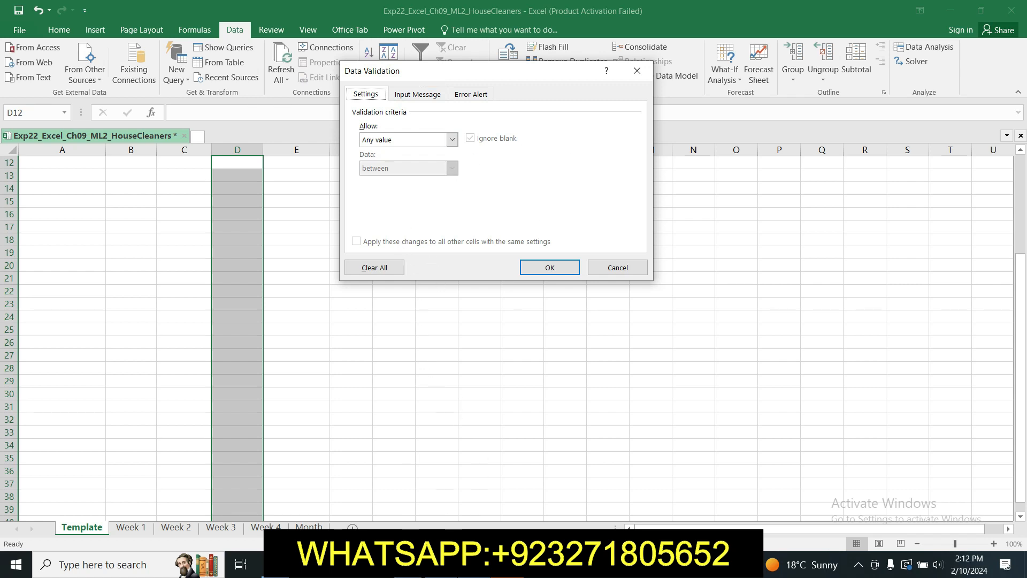
pyautogui.click(444, 490)
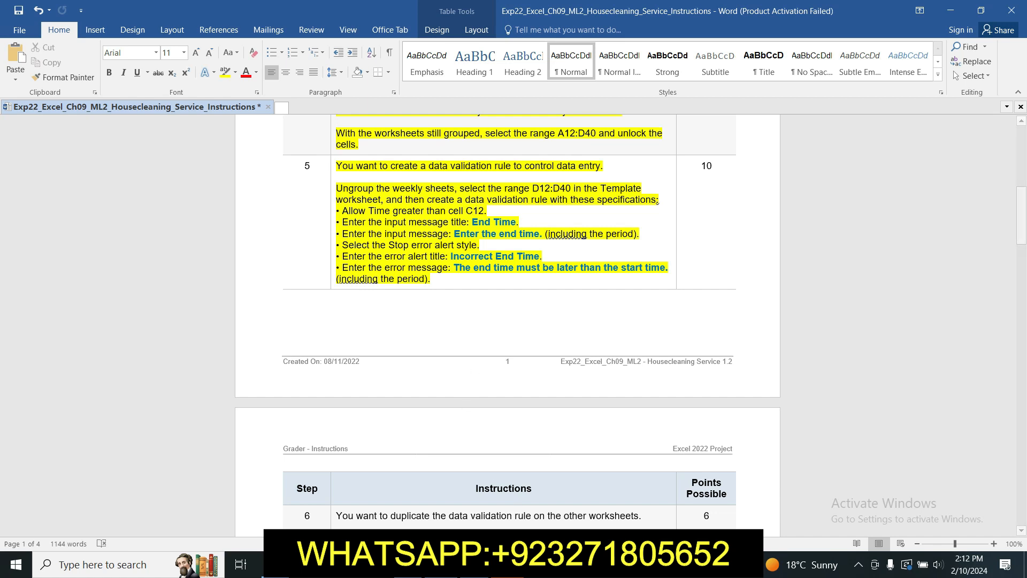
pyautogui.hotkey('alt', 'Tab')
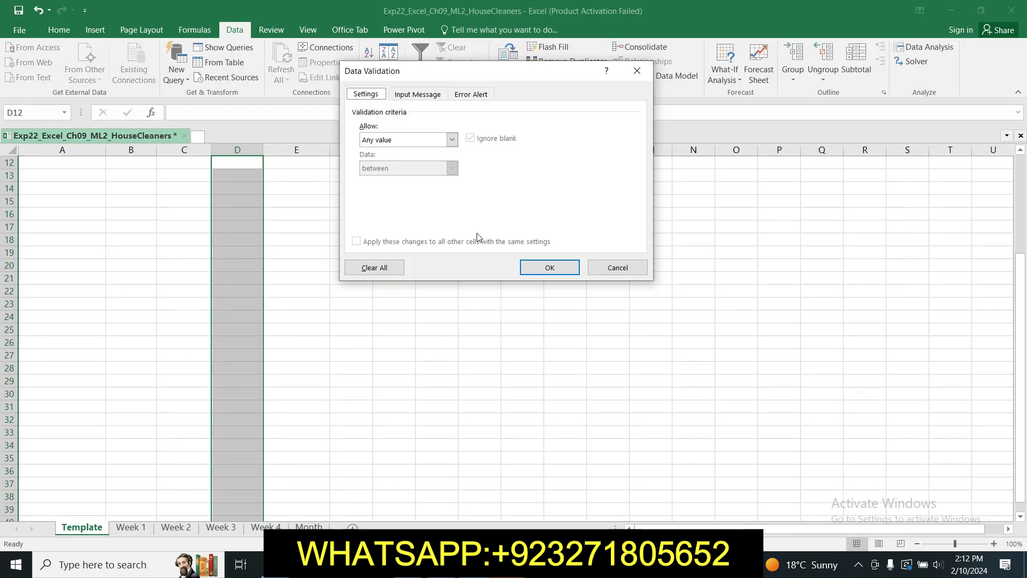
# Step: Set the validation criteria to allow Time values greater than a start time of =C12
pyautogui.click(452, 140)
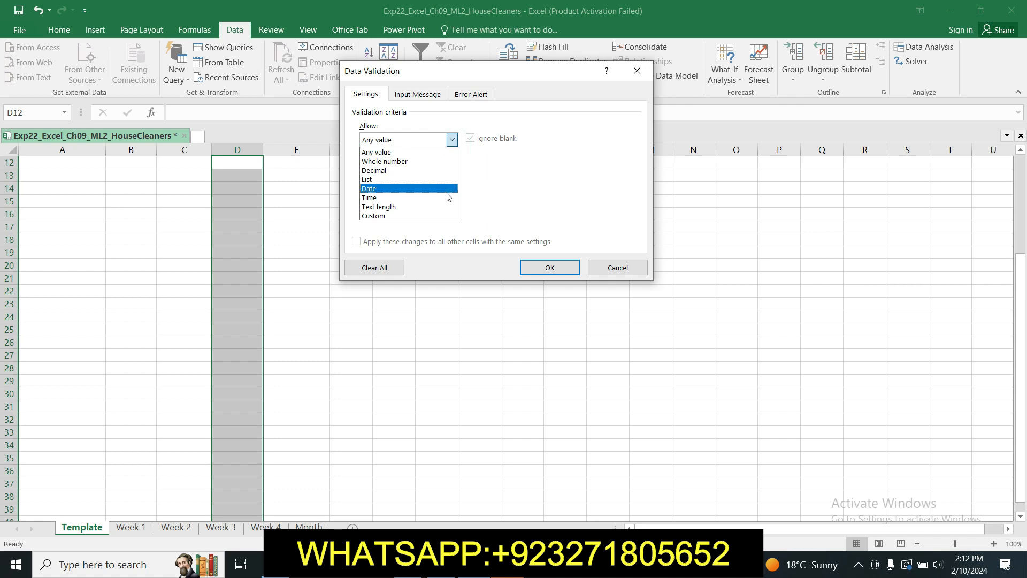
pyautogui.click(447, 196)
pyautogui.click(452, 168)
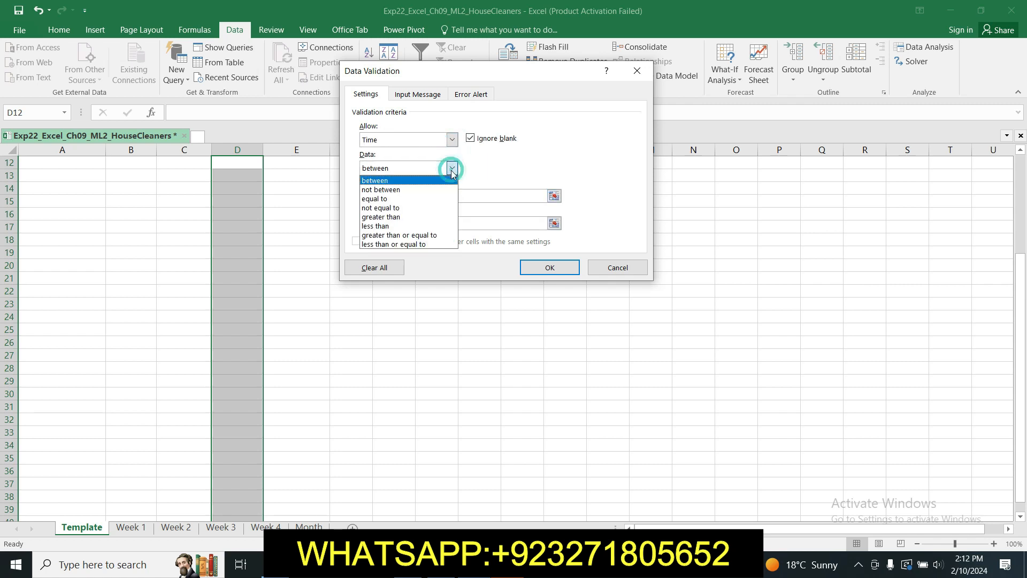
pyautogui.click(435, 218)
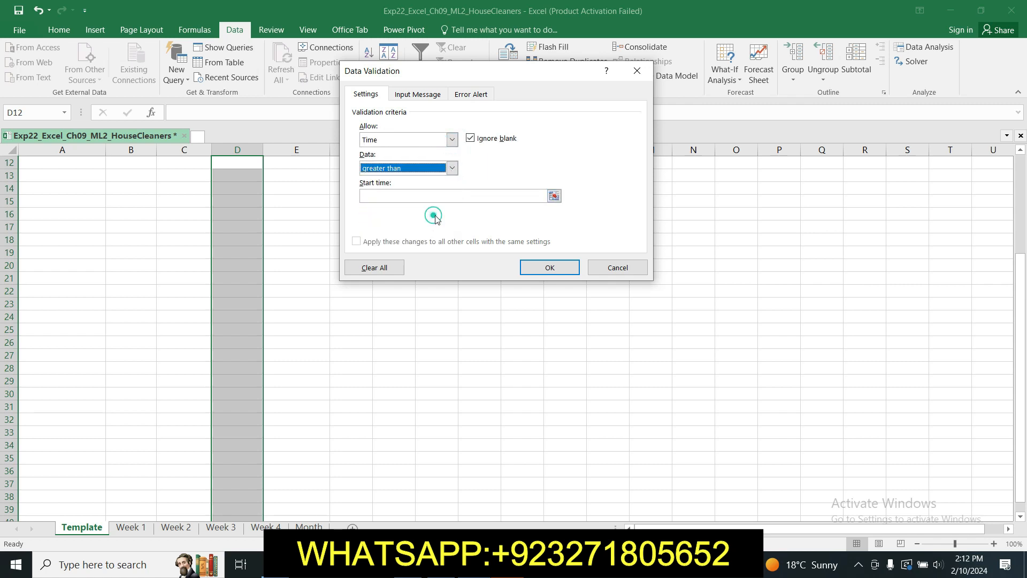
pyautogui.click(555, 195)
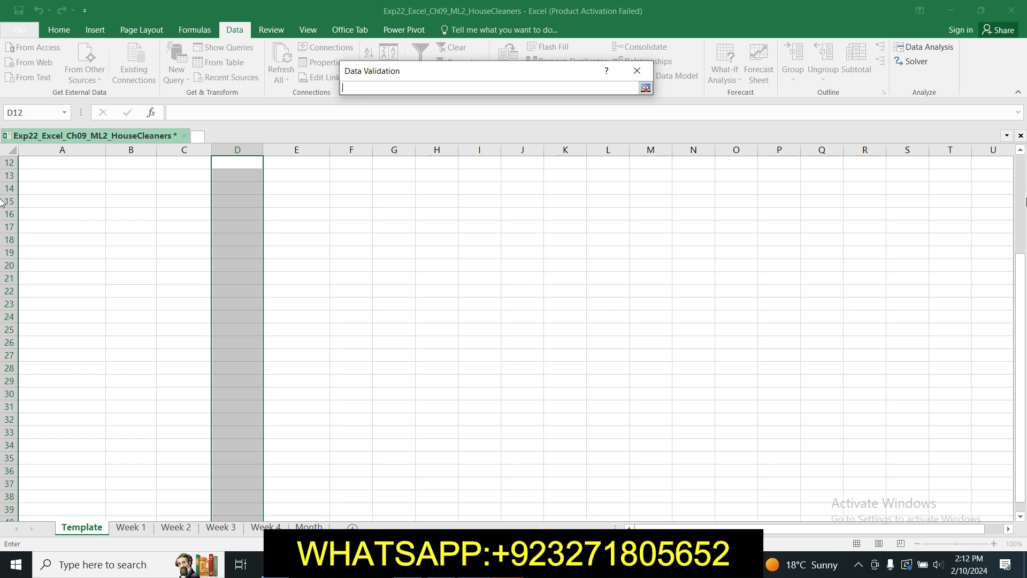
pyautogui.moveTo(1021, 262); pyautogui.dragTo(1004, 211)
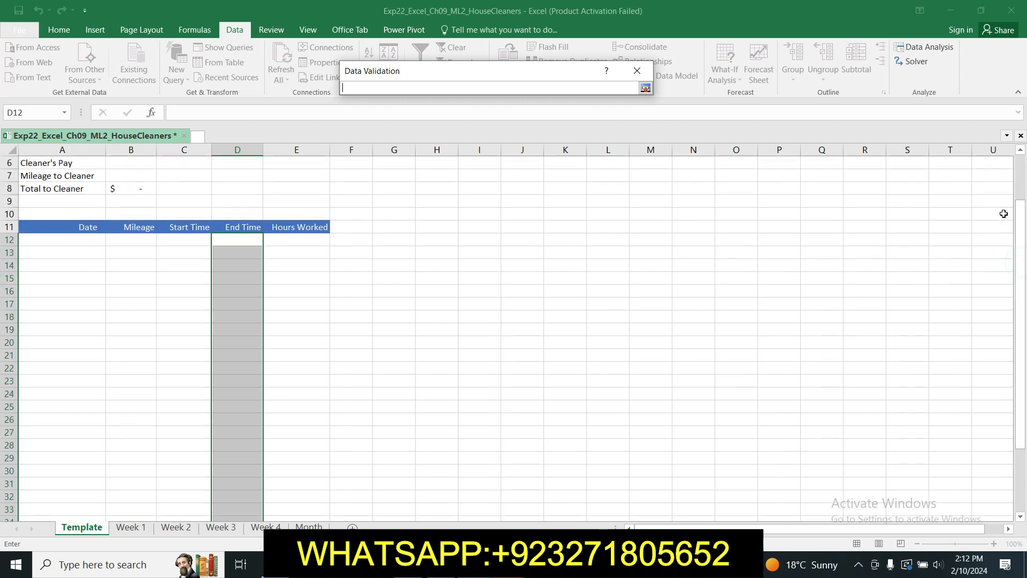
pyautogui.click(185, 239)
pyautogui.click(646, 92)
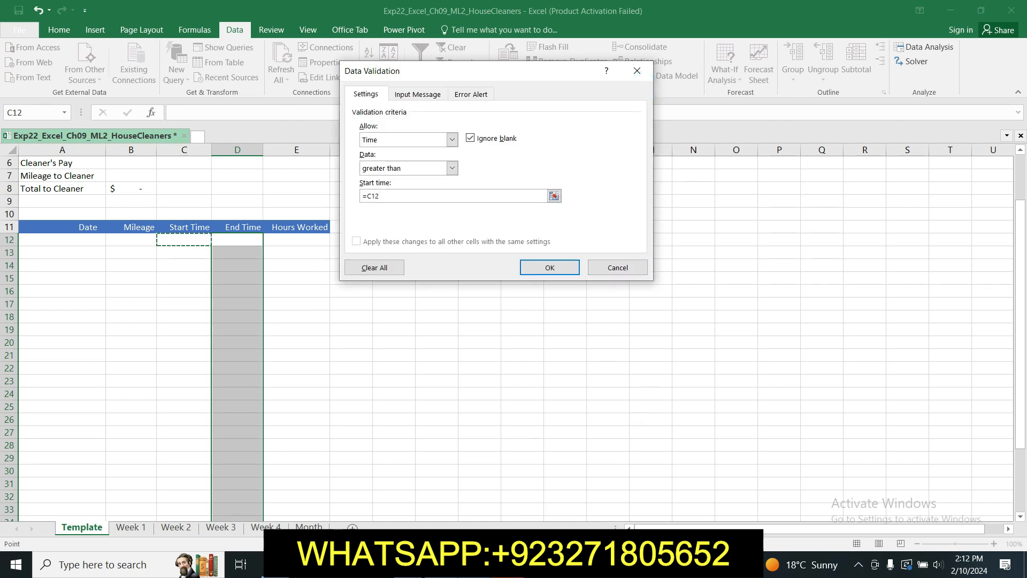
# Step: Copy the input message title "End Time" from the Word instructions and enter it as the validation rule's input message title in Excel
pyautogui.hotkey('alt', 'Tab')
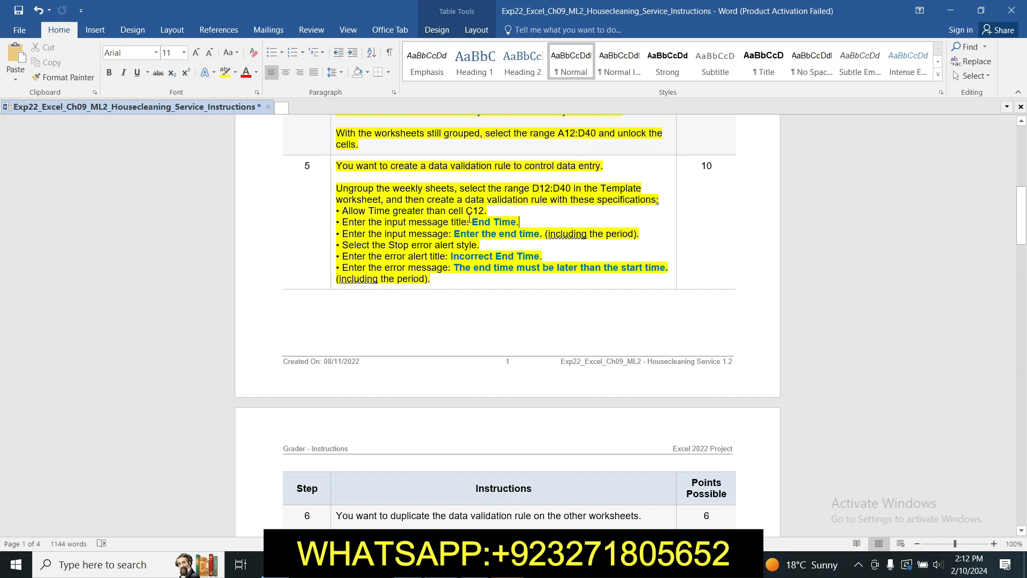
pyautogui.moveTo(473, 221); pyautogui.dragTo(514, 224)
pyautogui.hotkey('ctrl', 'c')
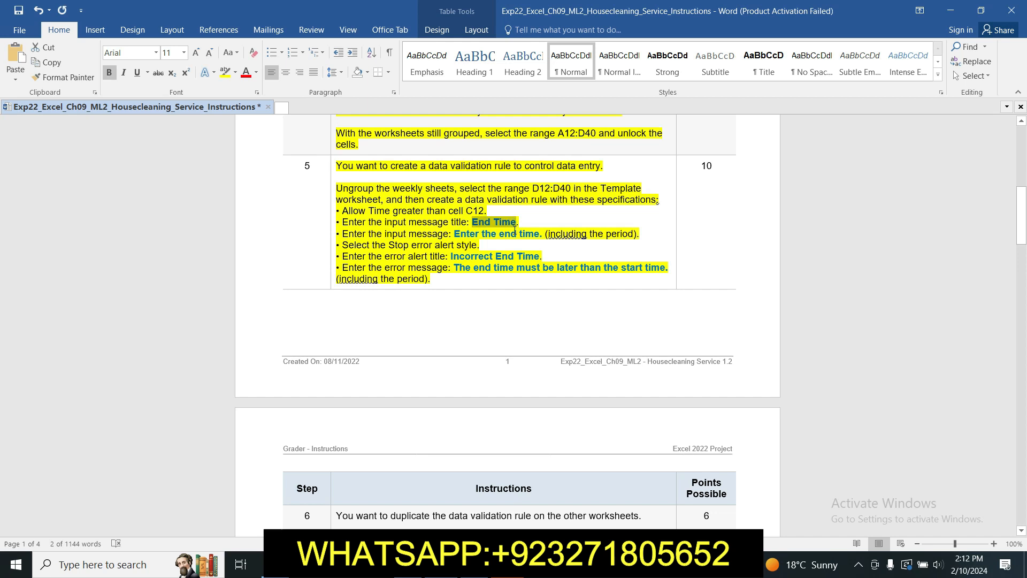
pyautogui.hotkey('alt', 'Tab')
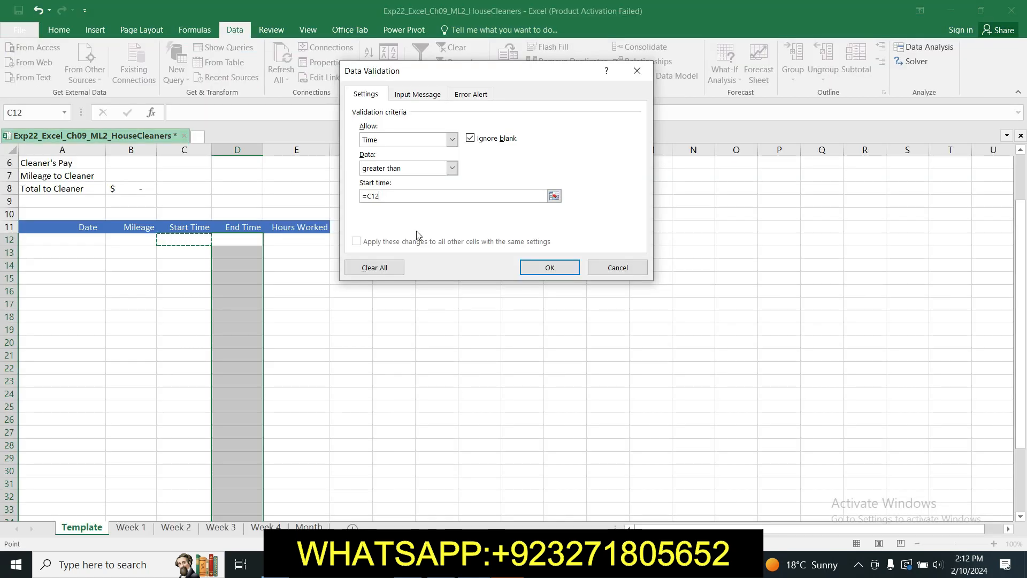
pyautogui.click(414, 95)
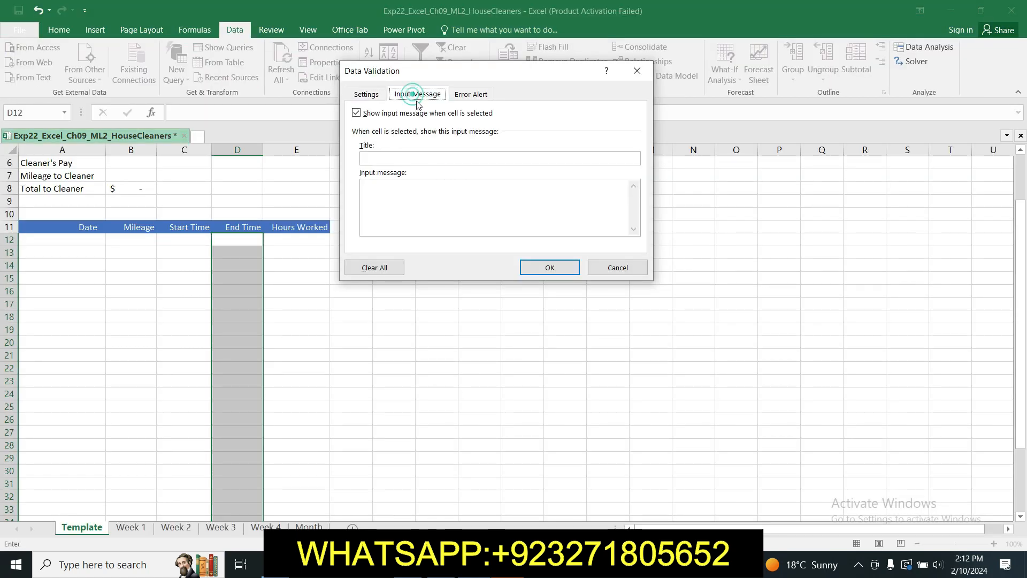
pyautogui.click(421, 156)
pyautogui.hotkey('ctrl', 'v')
# Step: Copy "Enter the end time." from the Word instructions and paste it as the rule's input message in Excel
pyautogui.hotkey('alt', 'Tab')
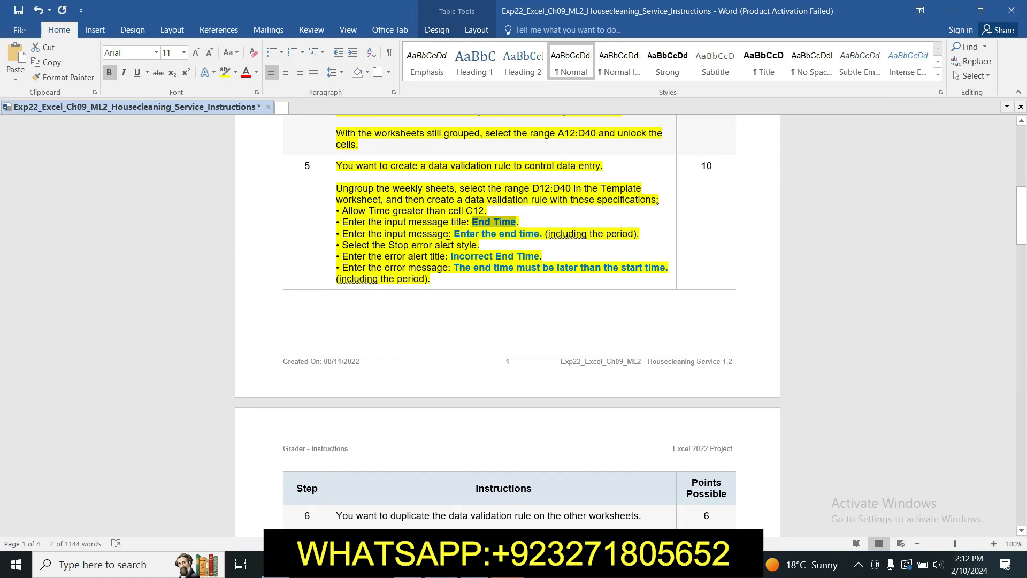
pyautogui.moveTo(455, 234); pyautogui.dragTo(545, 239)
pyautogui.hotkey('ctrl', 'c')
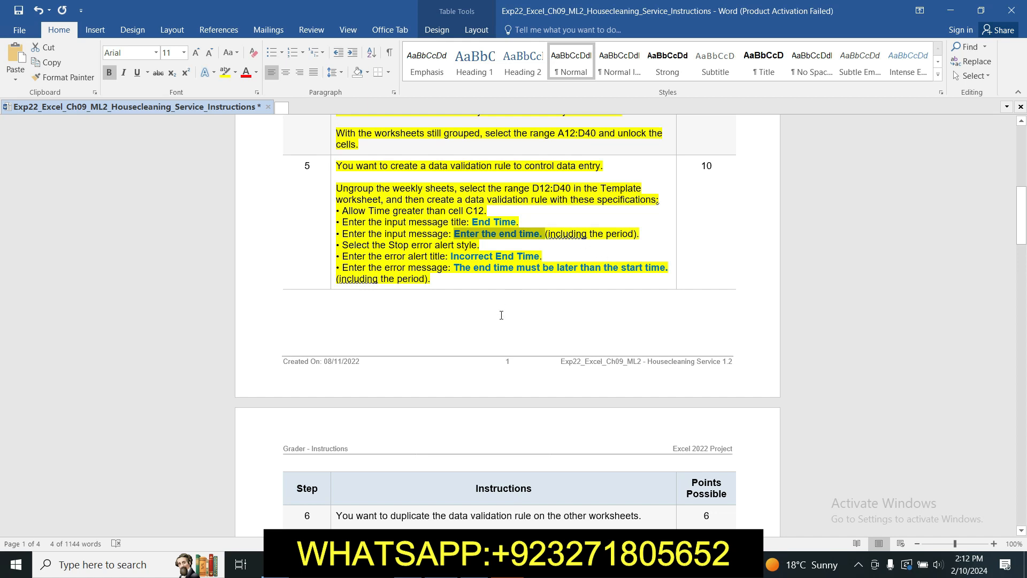
pyautogui.hotkey('alt', 'Tab')
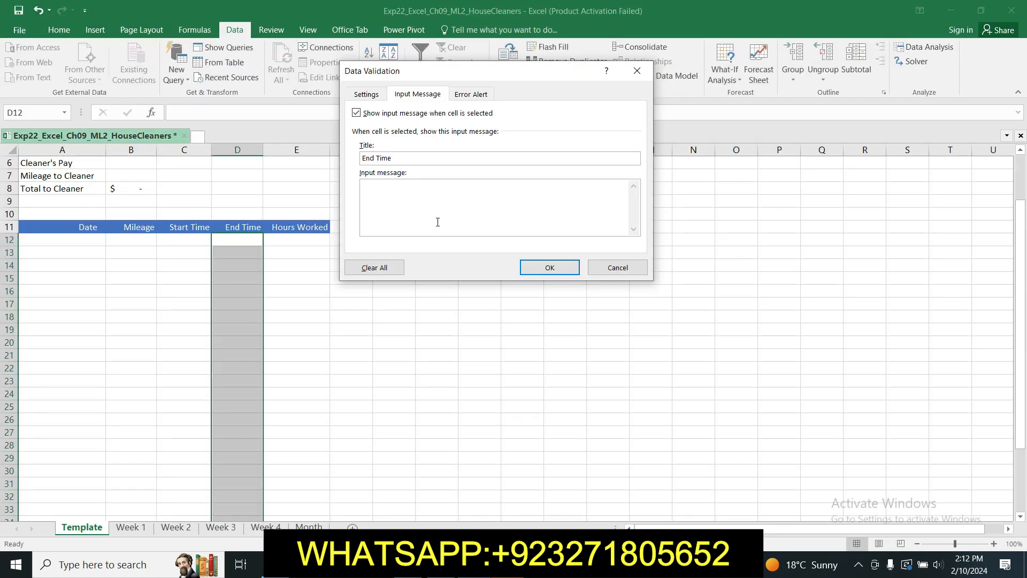
pyautogui.click(391, 206)
pyautogui.hotkey('ctrl', 'v')
pyautogui.click(441, 564)
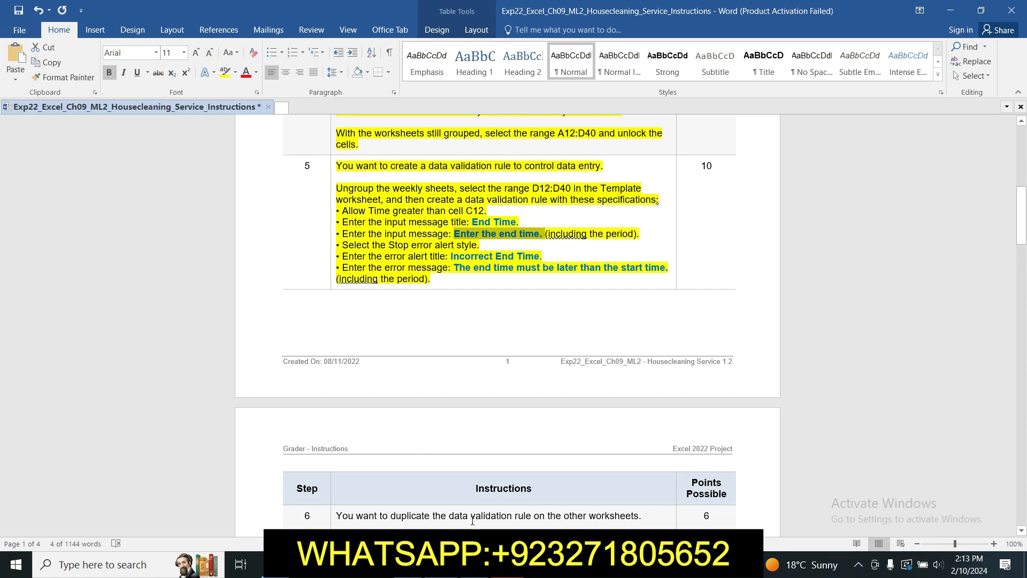
pyautogui.hotkey('alt', 'Tab')
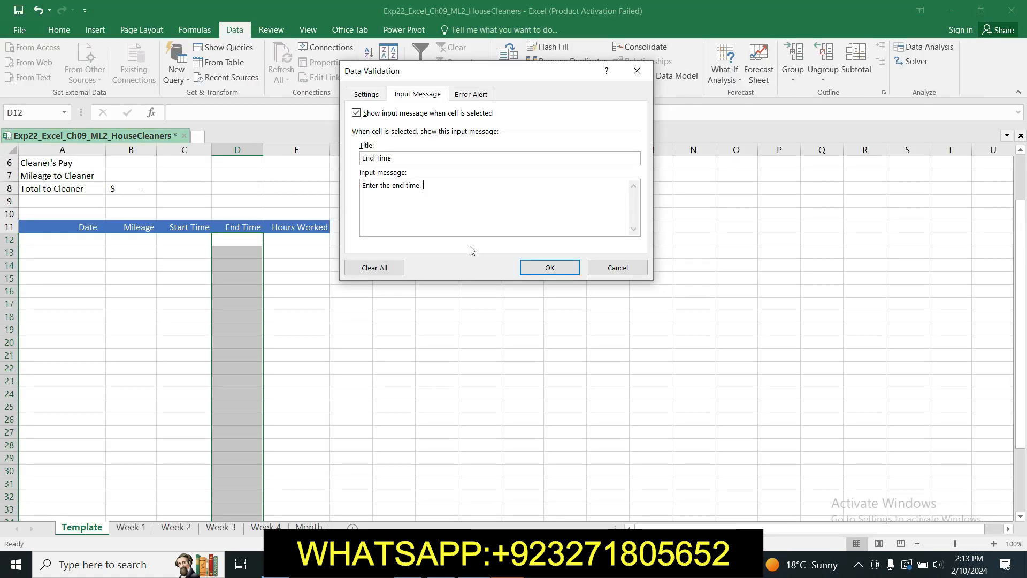
# Step: Give the Stop-style error alert the title "Incorrect End Time", copied from the Word instructions
pyautogui.click(470, 95)
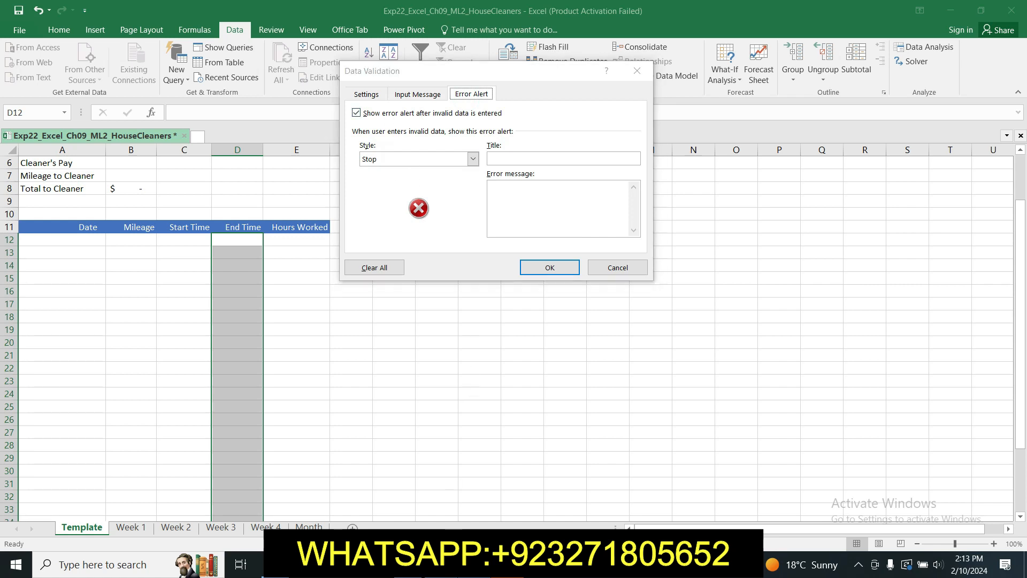
pyautogui.hotkey('alt', 'Tab')
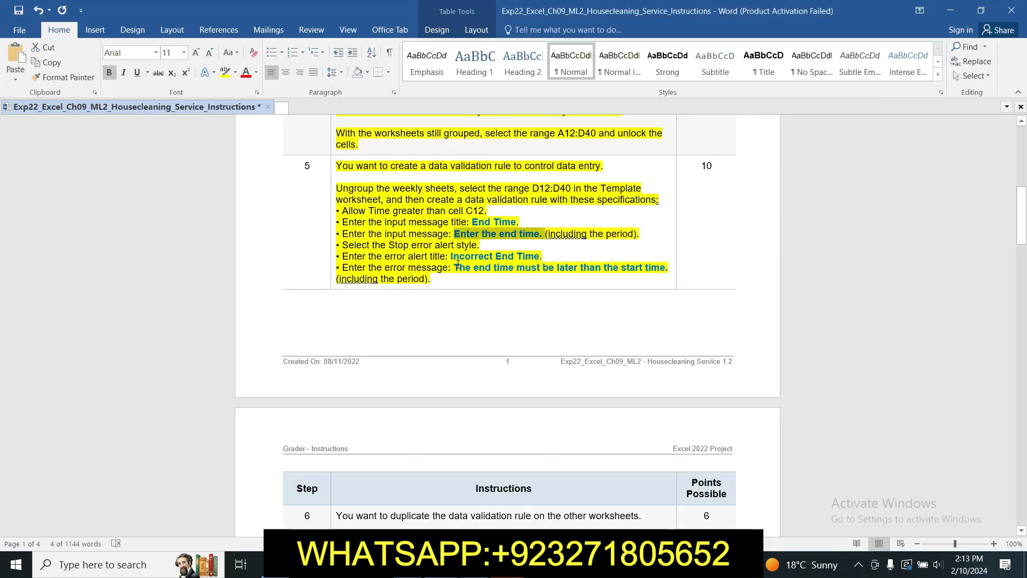
pyautogui.moveTo(451, 254); pyautogui.dragTo(540, 255)
pyautogui.hotkey('ctrl', 'c')
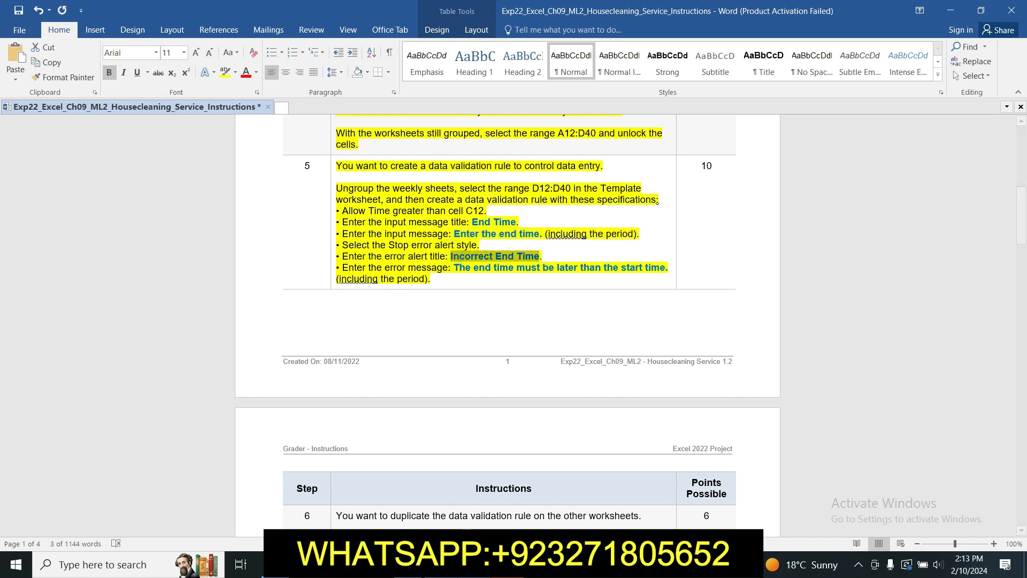
pyautogui.hotkey('alt', 'Tab')
pyautogui.click(524, 159)
pyautogui.hotkey('ctrl', 'v')
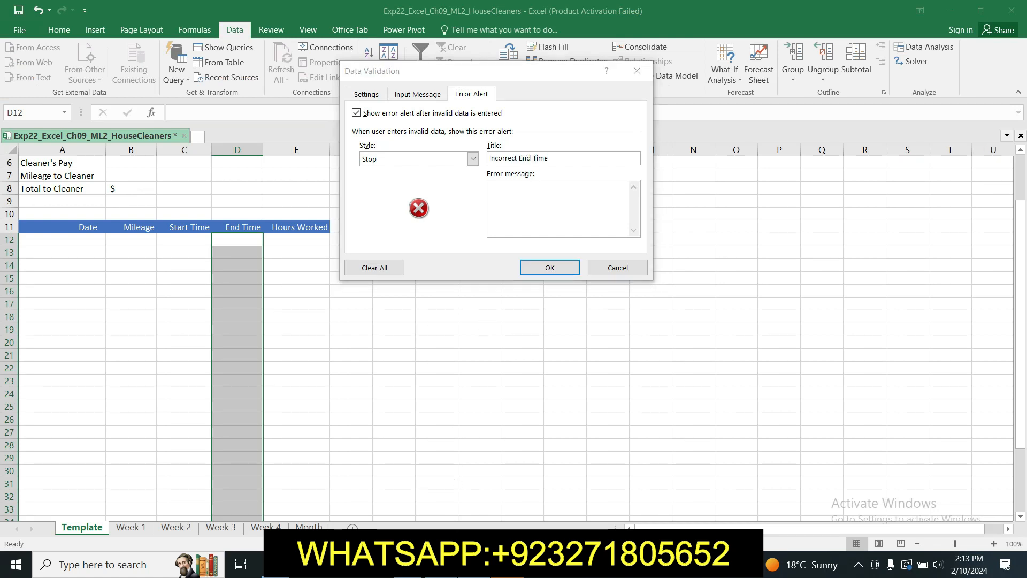
# Step: Set the error message to "The end time must be later than the start time." from the Word instructions and apply the validation rule
pyautogui.hotkey('alt', 'Tab')
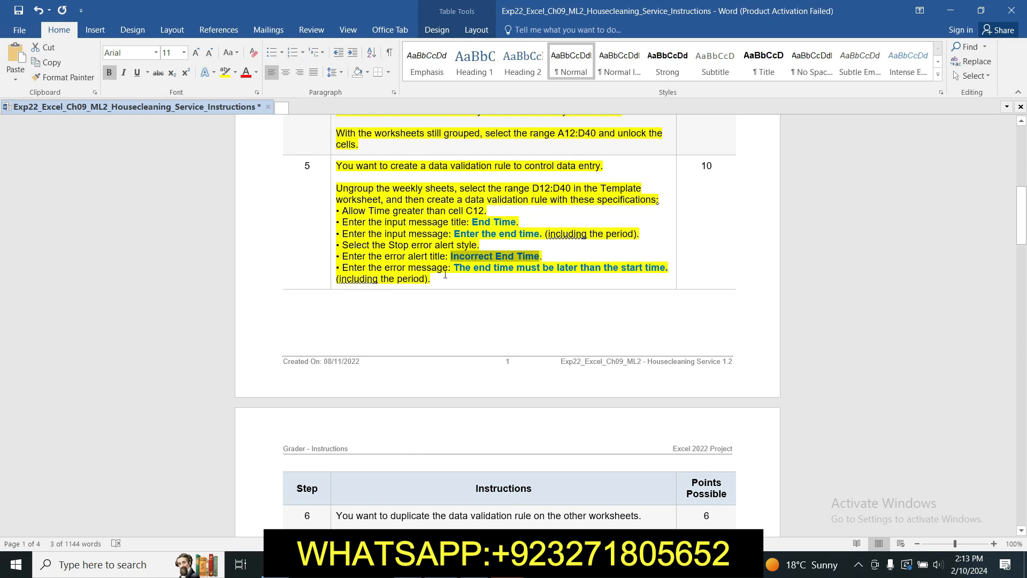
pyautogui.moveTo(457, 269); pyautogui.dragTo(669, 271)
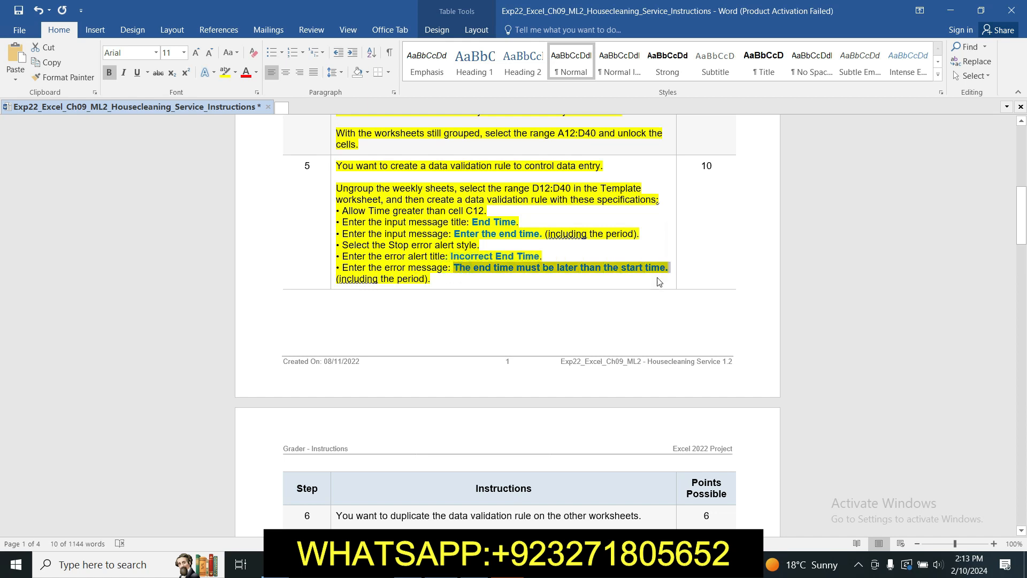
pyautogui.hotkey('ctrl', 'c')
pyautogui.hotkey('alt', 'Tab')
pyautogui.click(530, 207)
pyautogui.hotkey('ctrl', 'v')
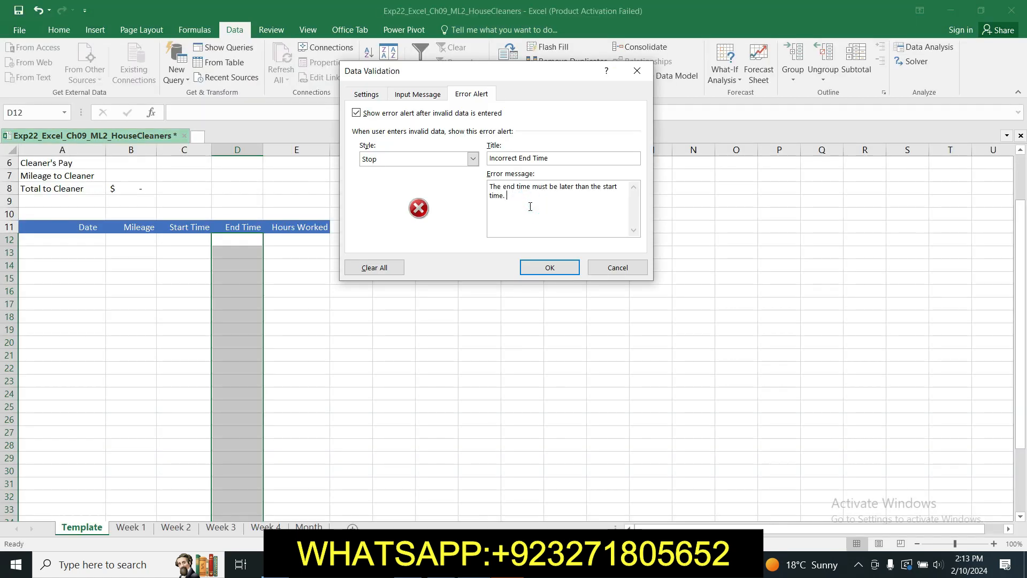
pyautogui.click(561, 267)
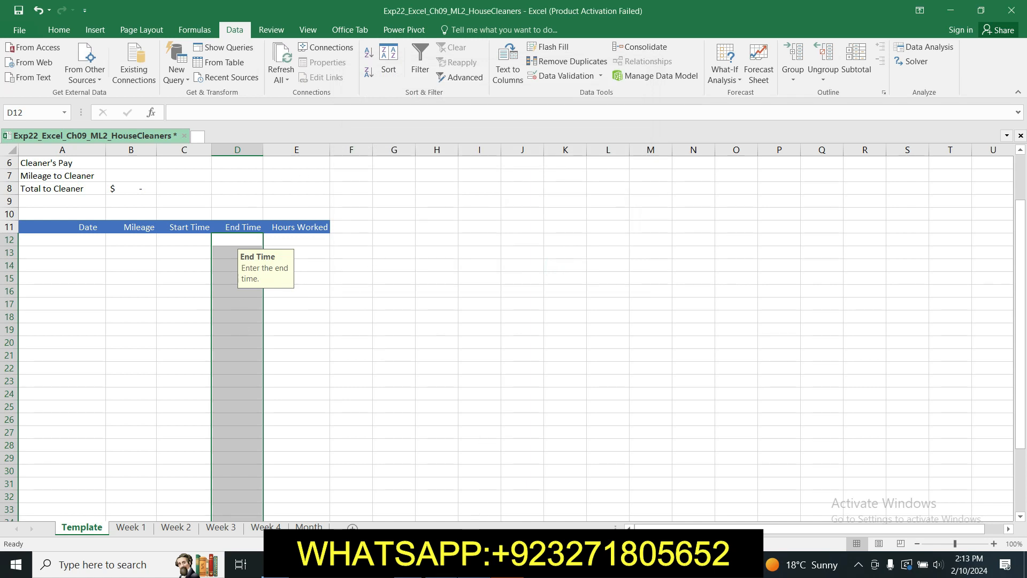
# Step: Switch to the Word instructions and highlight the step 6 text in yellow
pyautogui.click(469, 565)
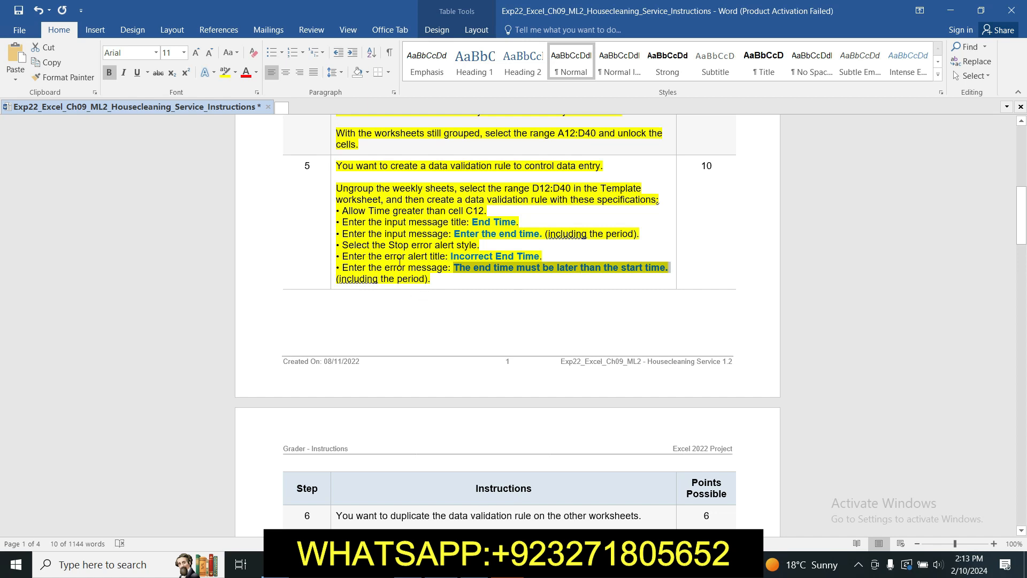
pyautogui.moveTo(1021, 202); pyautogui.dragTo(3, 252)
pyautogui.moveTo(1026, 247); pyautogui.dragTo(1026, 249)
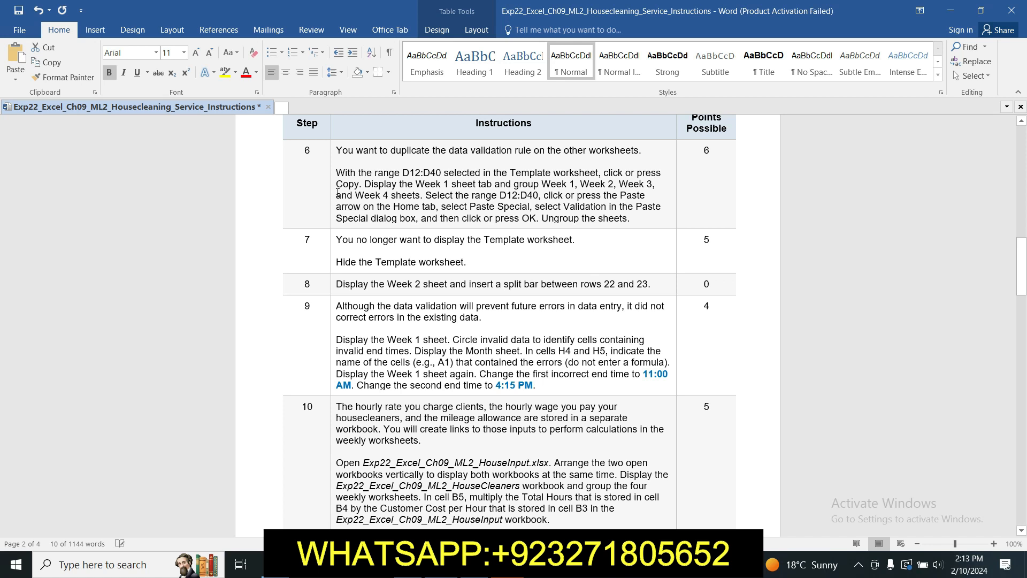
pyautogui.click(328, 155)
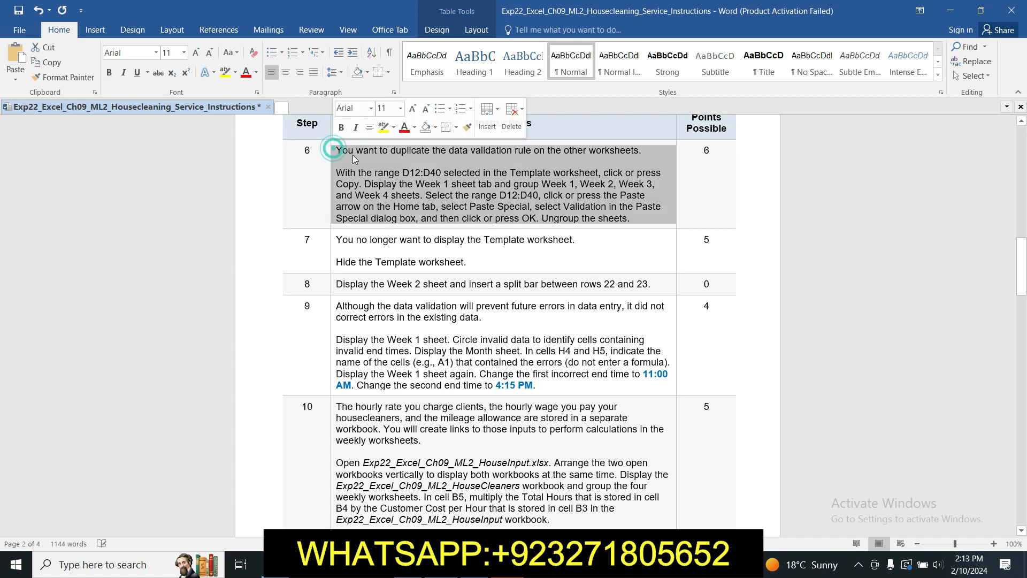
pyautogui.click(383, 131)
pyautogui.click(382, 160)
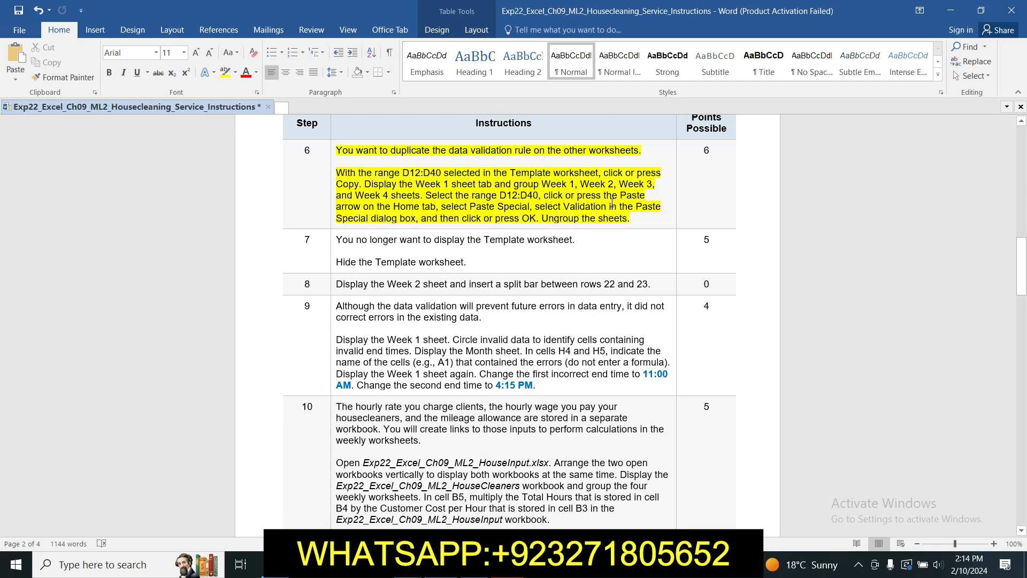
# Step: Check the range in step 6, switch to Excel and copy D12:D40 on the Template worksheet
pyautogui.click(463, 212)
pyautogui.moveTo(403, 173); pyautogui.dragTo(442, 178)
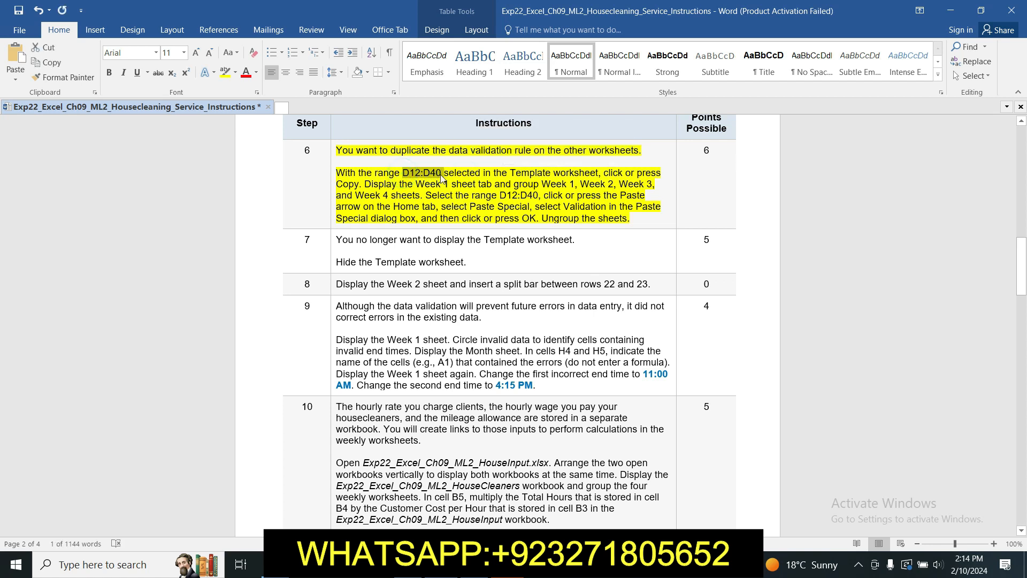
pyautogui.click(409, 565)
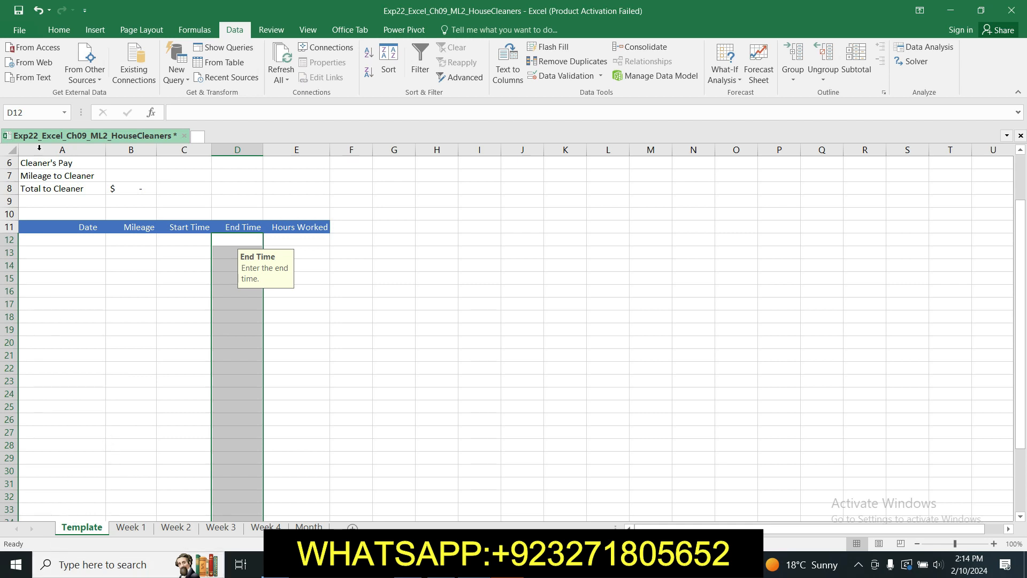
pyautogui.click(39, 115)
pyautogui.write('D12:D40')
pyautogui.press('Return')
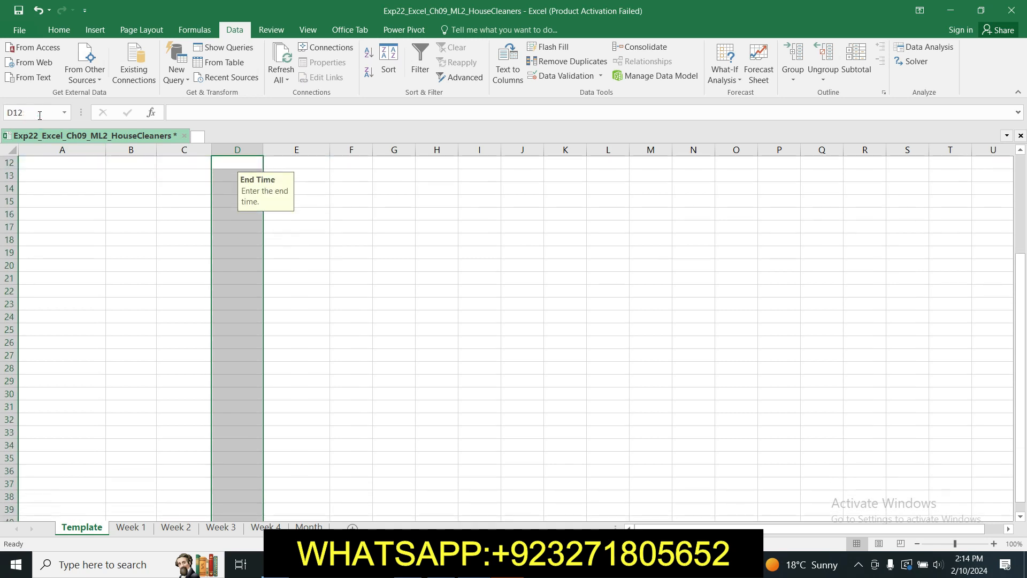
pyautogui.click(56, 31)
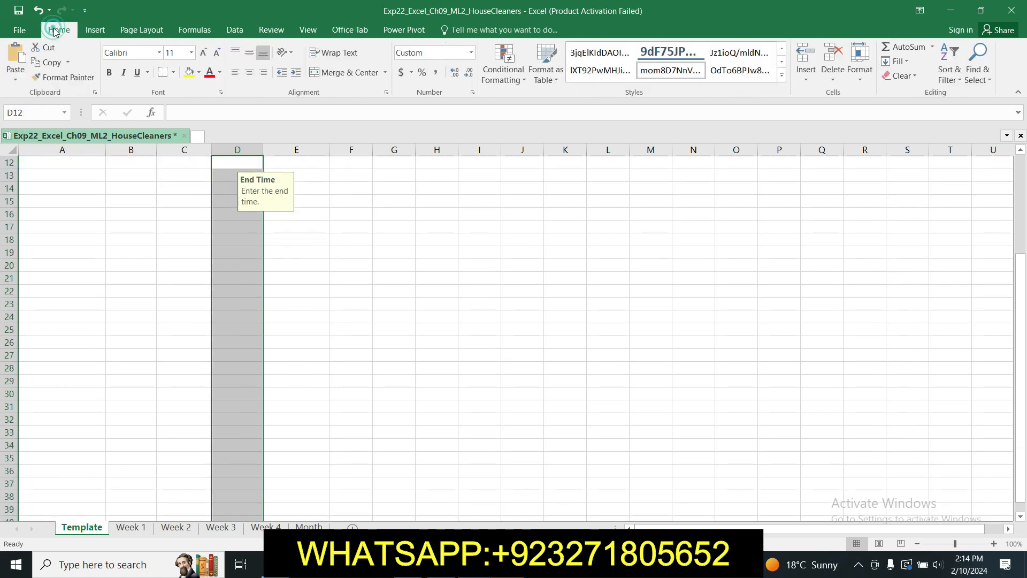
pyautogui.click(68, 64)
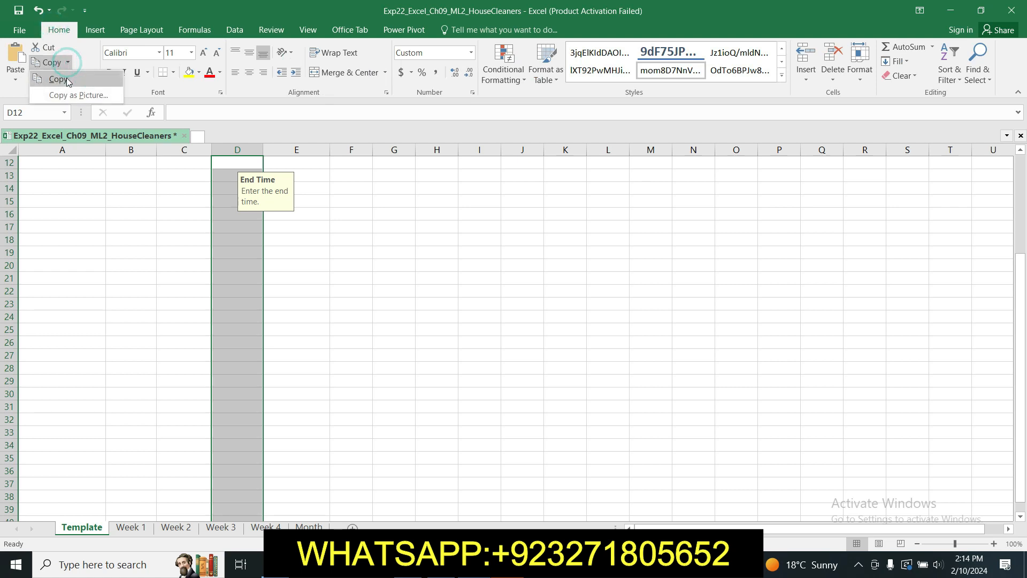
pyautogui.click(58, 79)
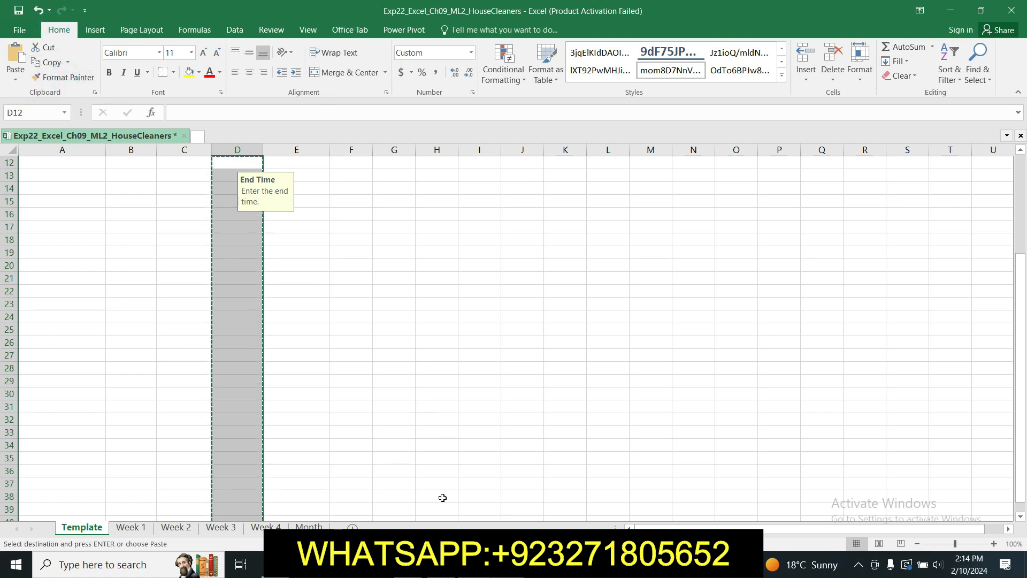
# Step: Check step 6 in Word, then group the Week 1, Week 2, Week 3 and Week 4 worksheets in Excel
pyautogui.click(473, 564)
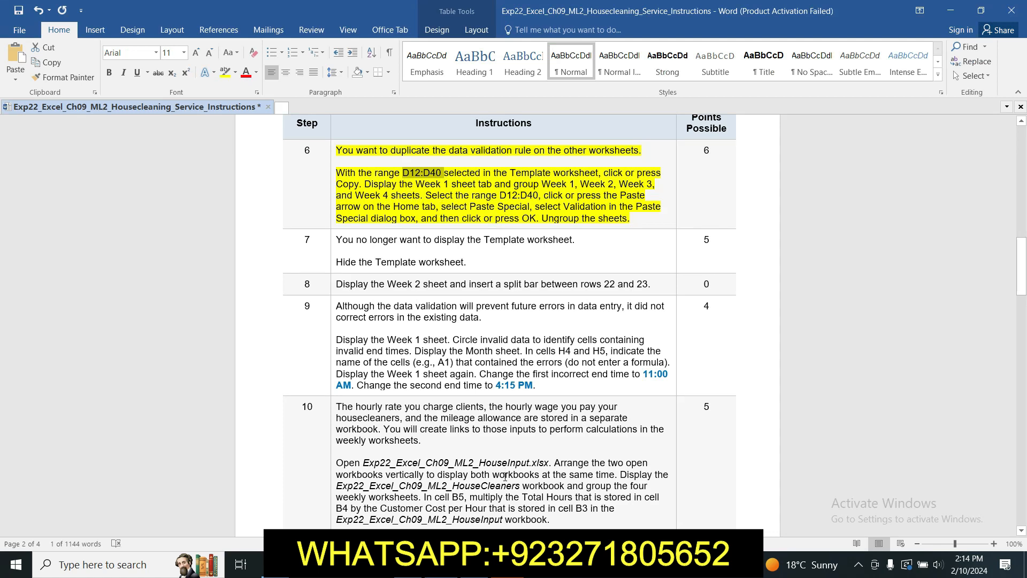
pyautogui.click(442, 564)
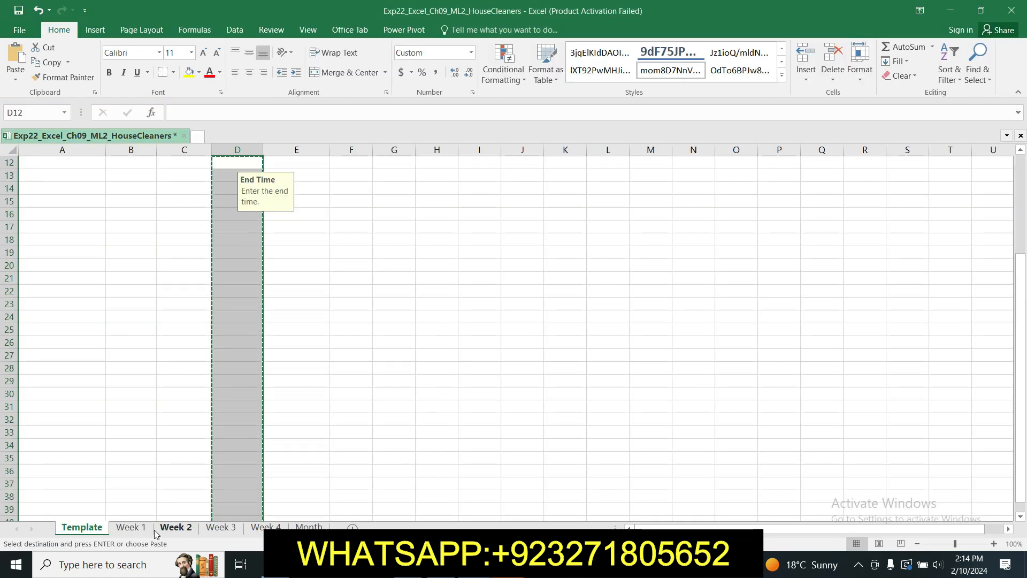
pyautogui.click(134, 528)
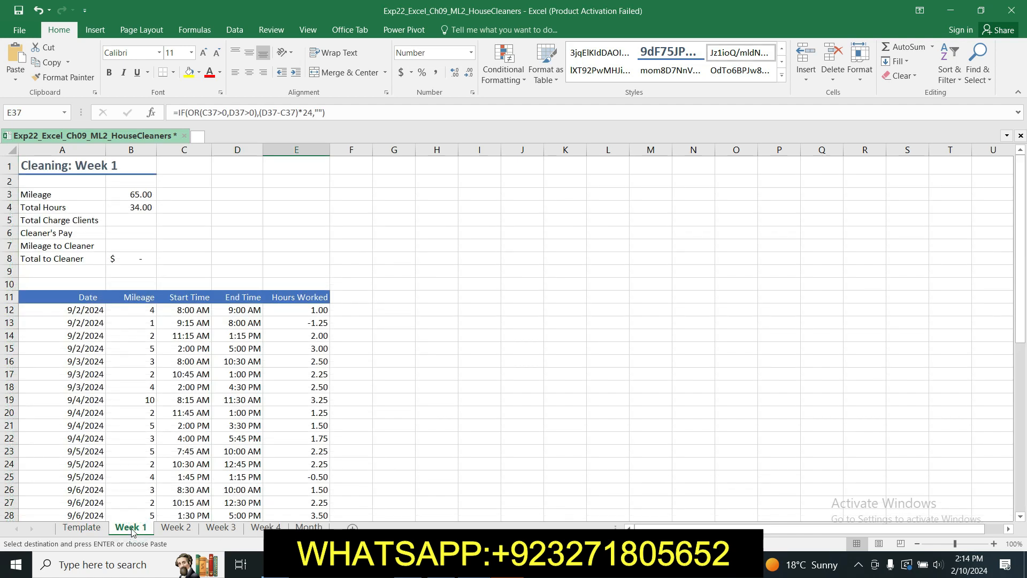
pyautogui.keyDown('ctrl'); pyautogui.click(173, 528); pyautogui.keyUp('ctrl')
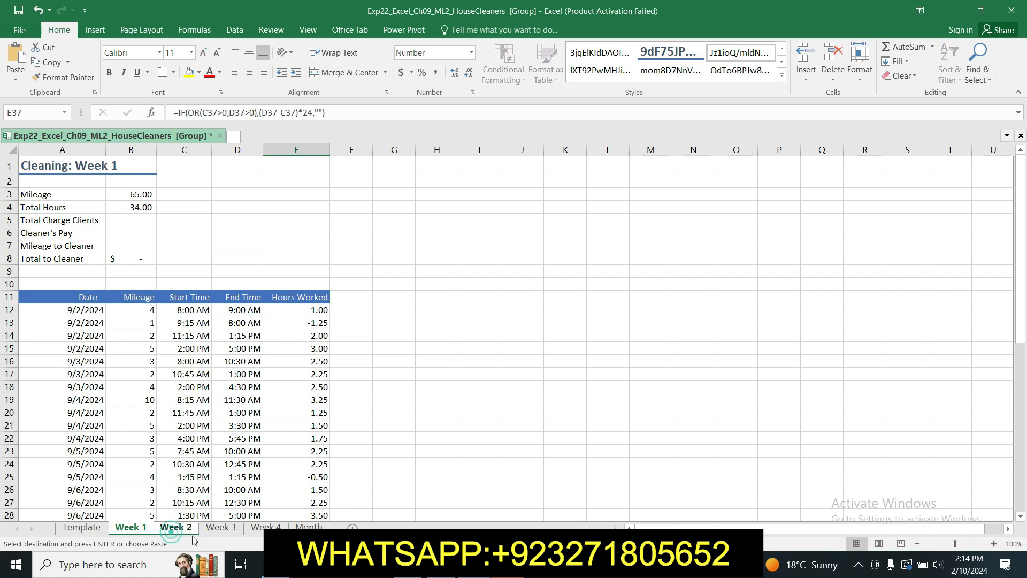
pyautogui.keyDown('ctrl'); pyautogui.click(266, 528); pyautogui.keyUp('ctrl')
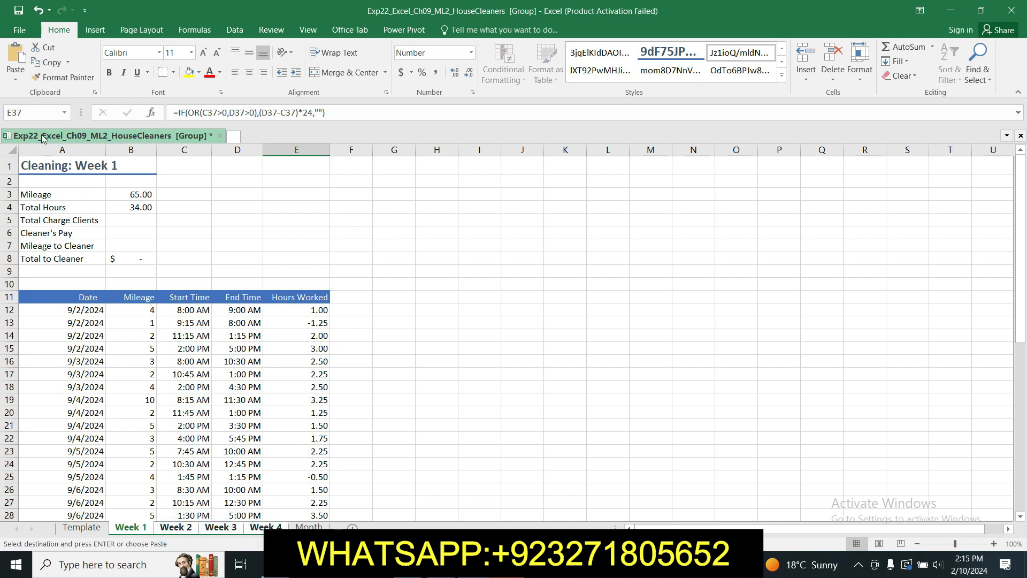
# Step: Check the range in the step 6 instructions, then paste only the validation onto D12:D40 of the grouped weekly sheets using Paste Special
pyautogui.click(39, 111)
pyautogui.hotkey('alt', 'Tab')
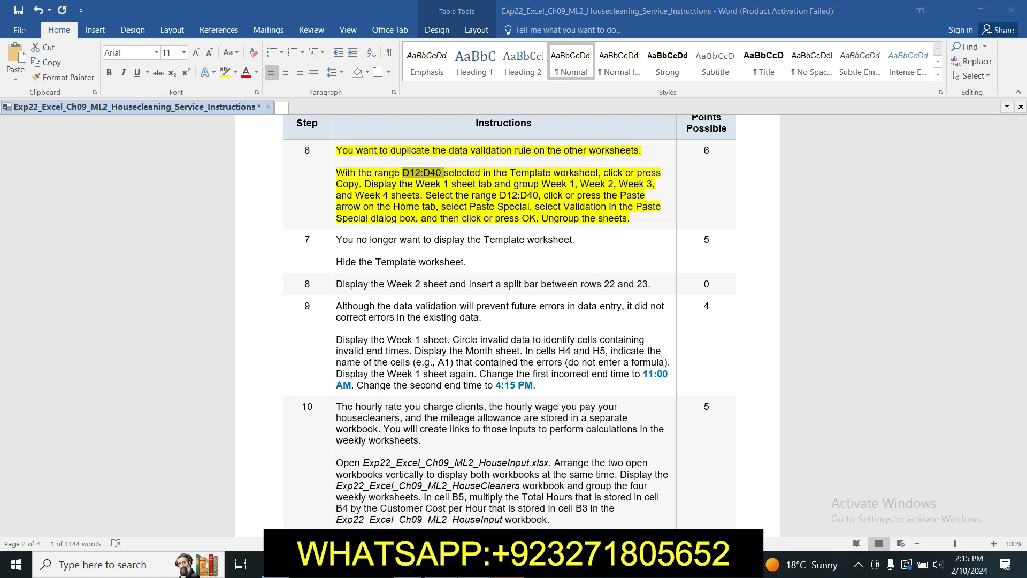
pyautogui.hotkey('alt', 'Tab')
pyautogui.moveTo(227, 311); pyautogui.dragTo(239, 496)
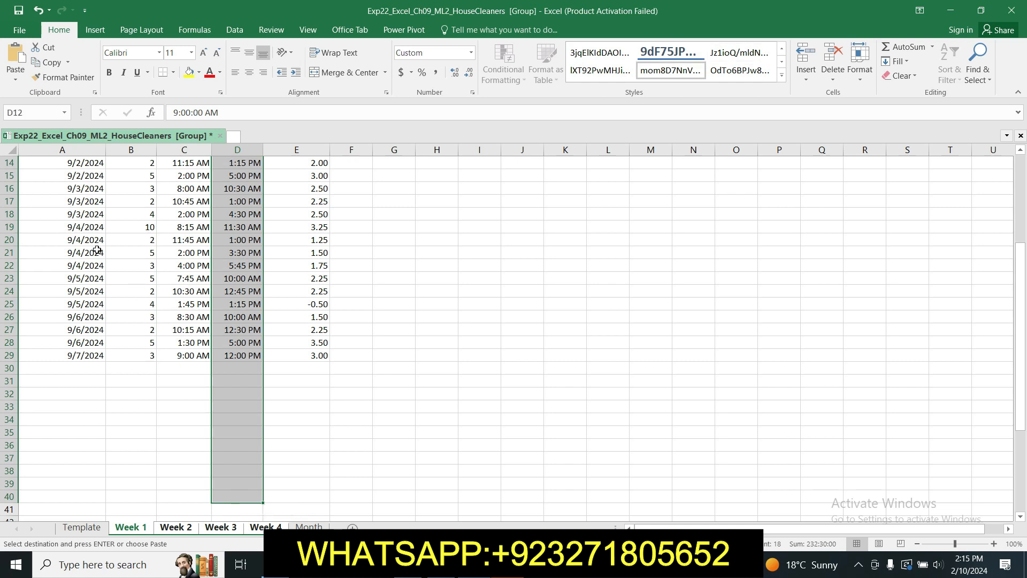
pyautogui.click(15, 80)
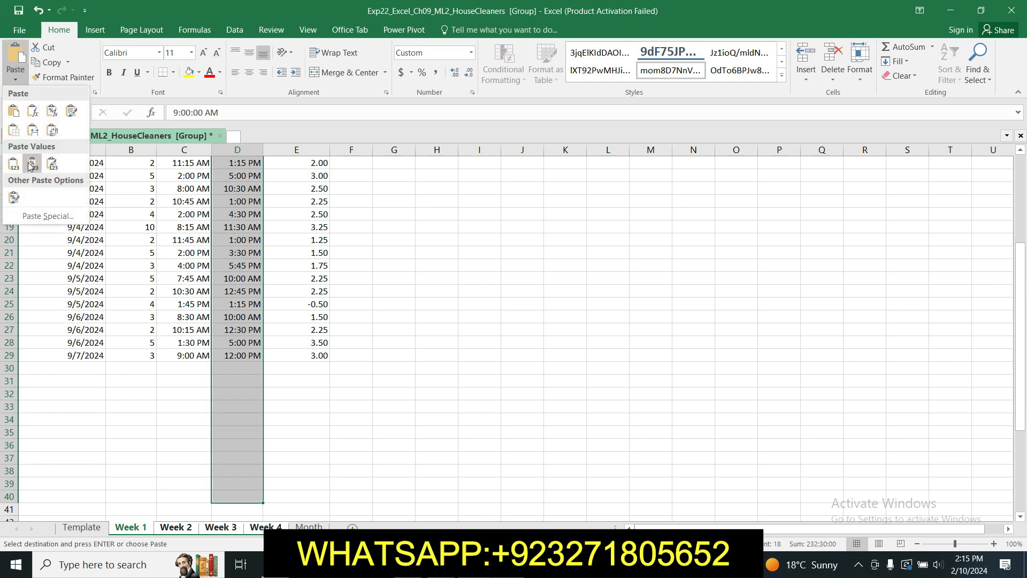
pyautogui.click(45, 215)
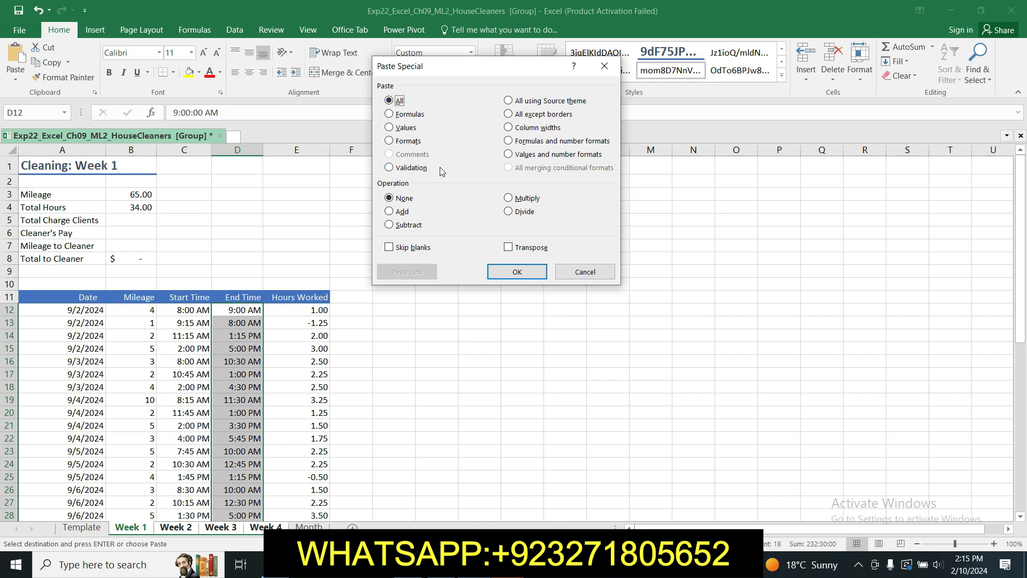
pyautogui.click(390, 168)
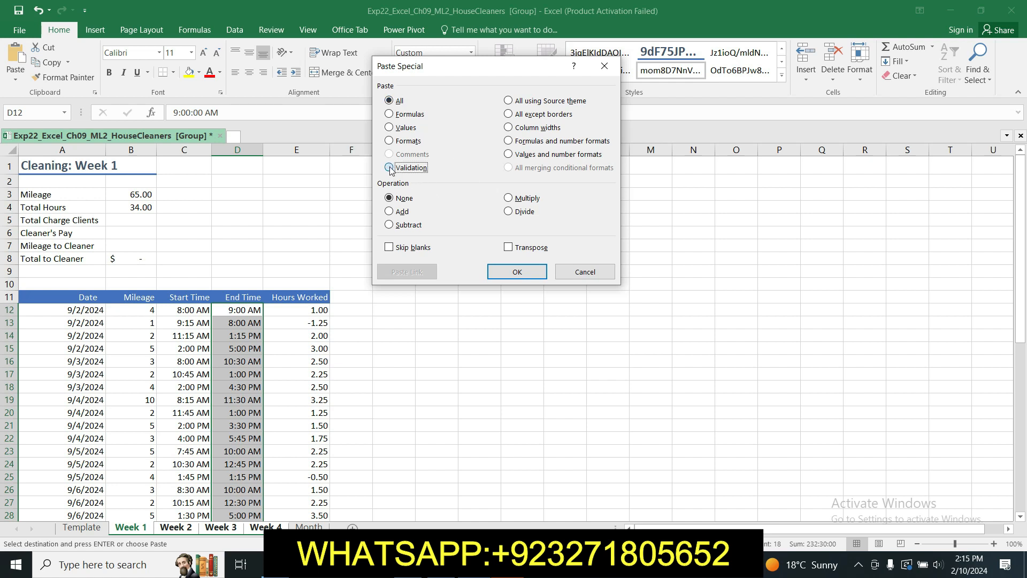
pyautogui.click(519, 273)
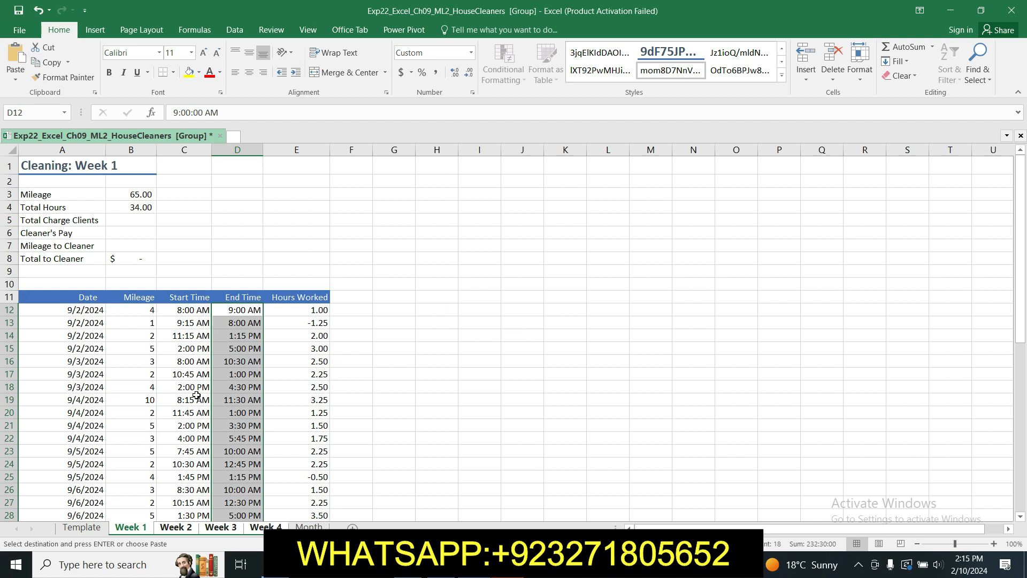
# Step: Inspect the End Time column on the Week 1, Week 2, Week 3 and Week 4 sheets for the pasted validation
pyautogui.moveTo(1022, 233); pyautogui.dragTo(1022, 301)
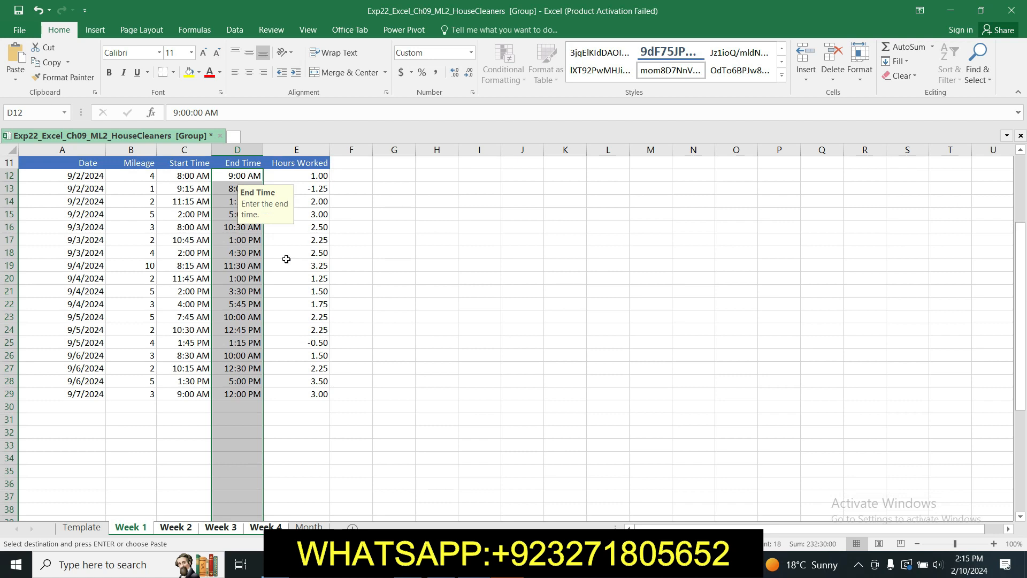
pyautogui.click(177, 528)
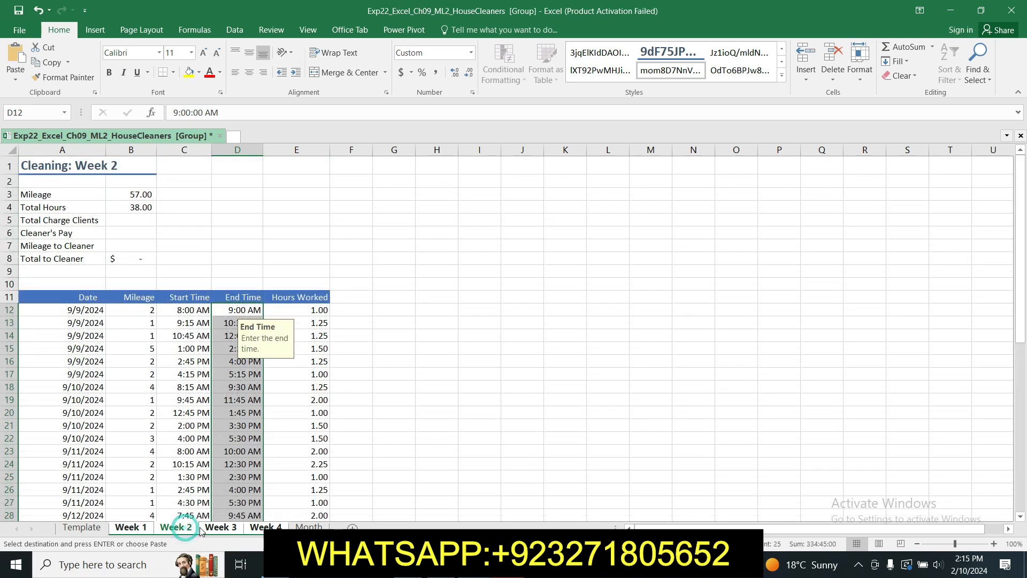
pyautogui.click(223, 529)
pyautogui.click(262, 528)
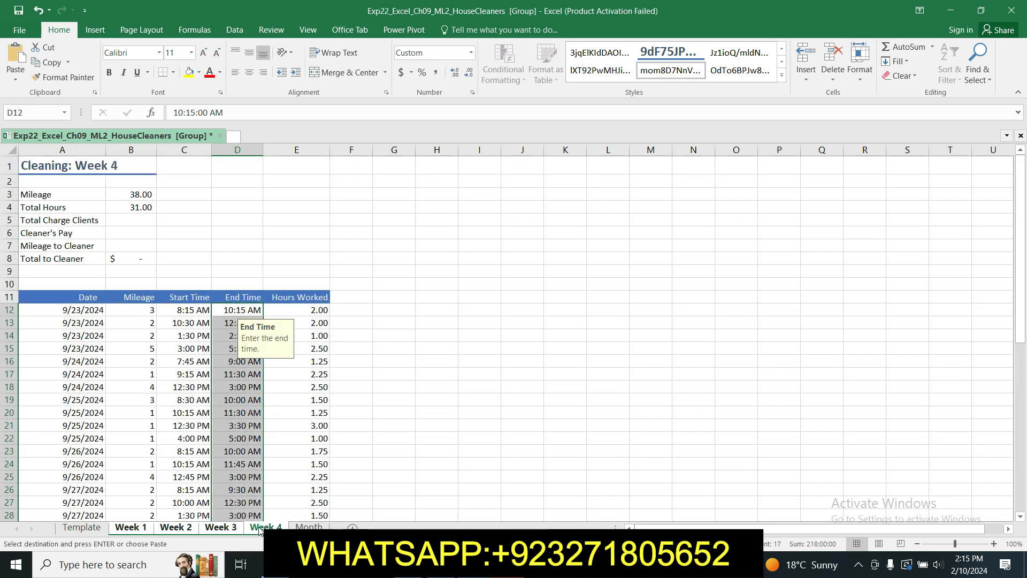
# Step: Switch to the Word instructions and highlight the step 7 text in yellow
pyautogui.click(475, 565)
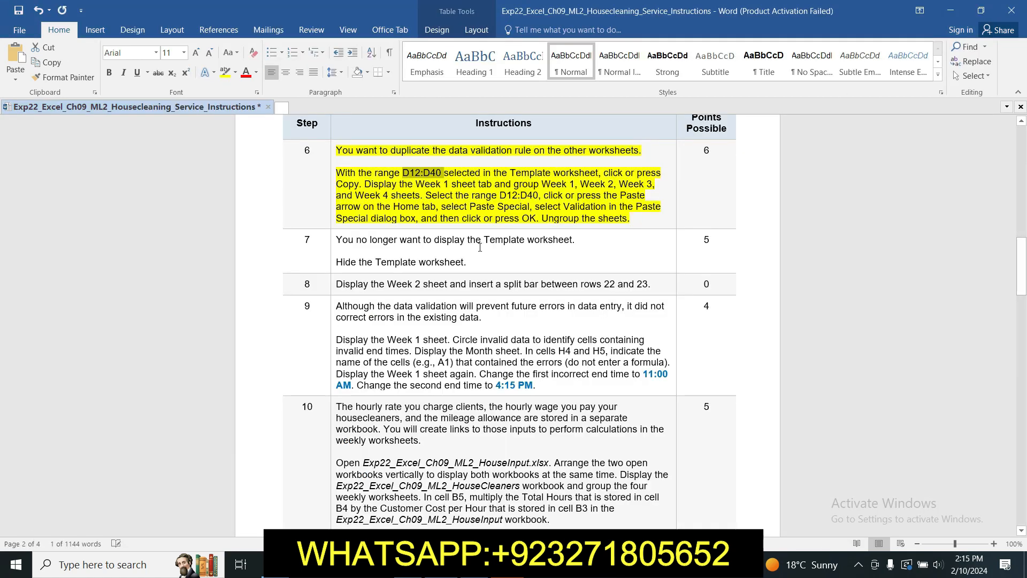
pyautogui.click(515, 201)
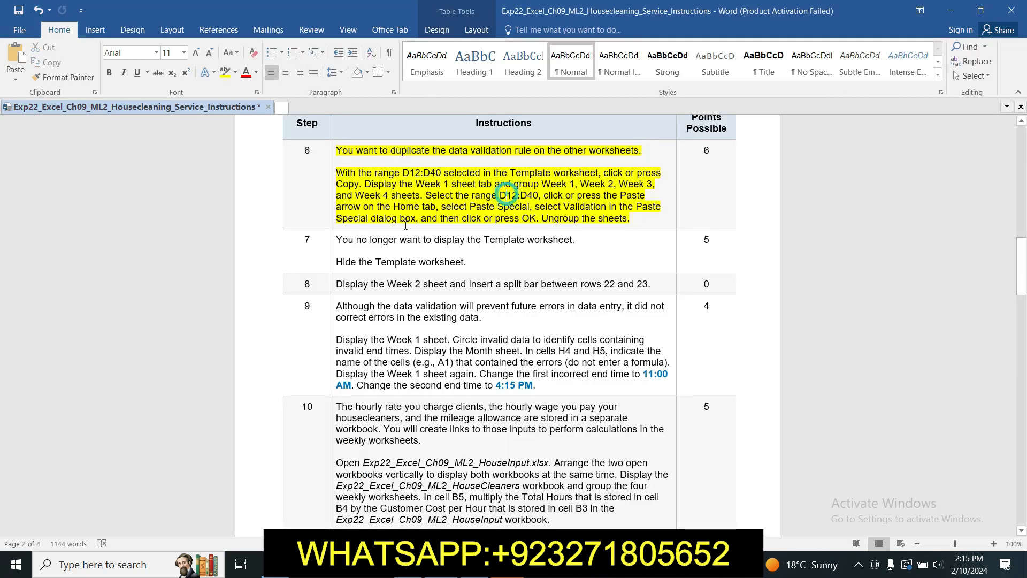
pyautogui.click(332, 240)
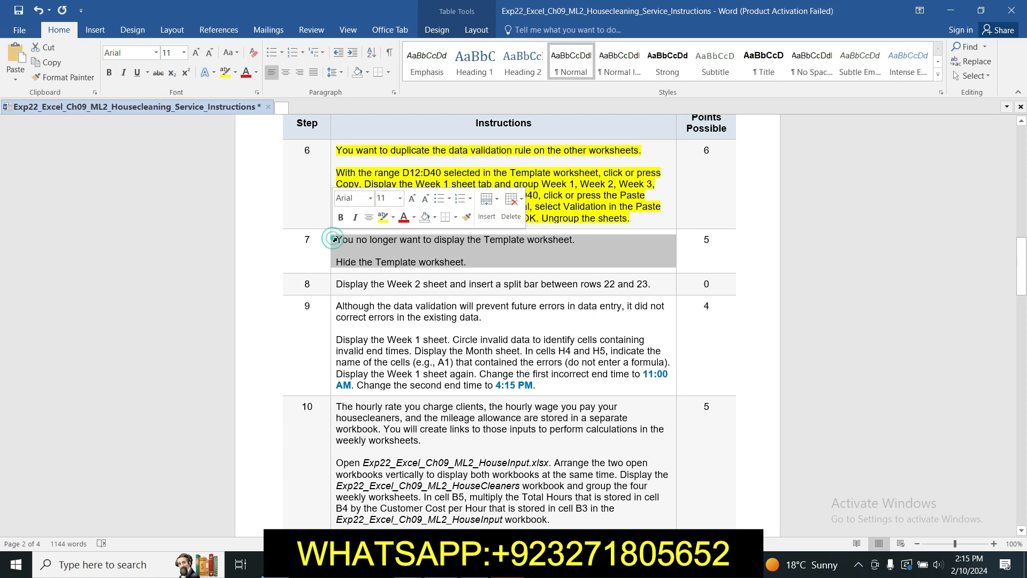
pyautogui.click(383, 218)
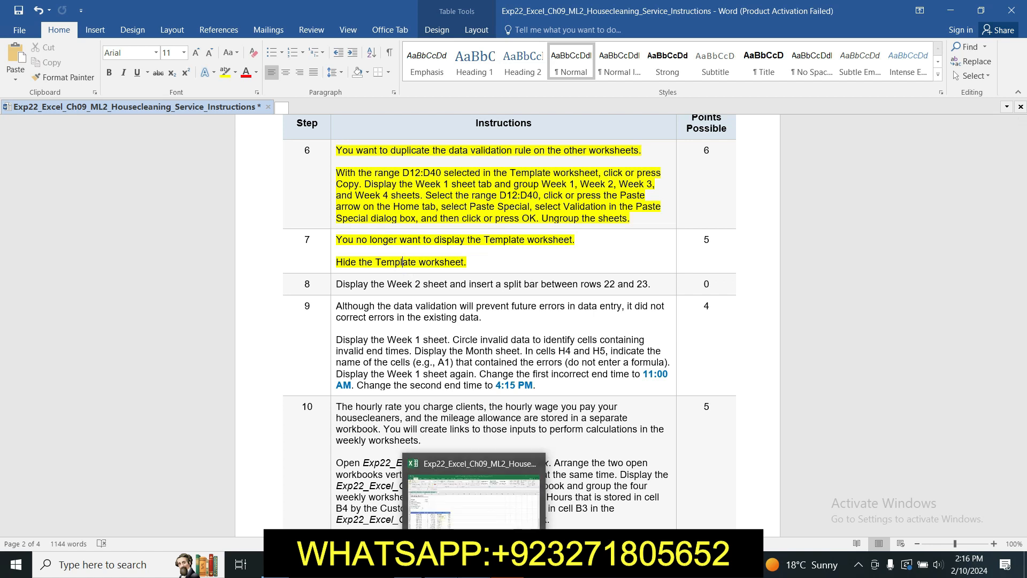
# Step: Switch to Excel, ungroup the weekly sheets and hide the Template worksheet
pyautogui.click(475, 564)
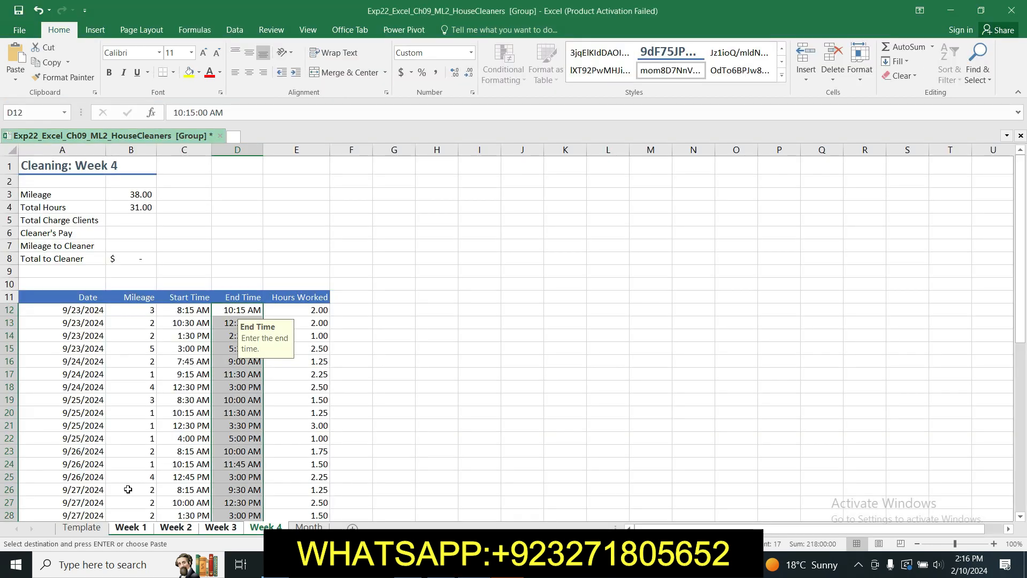
pyautogui.click(77, 528)
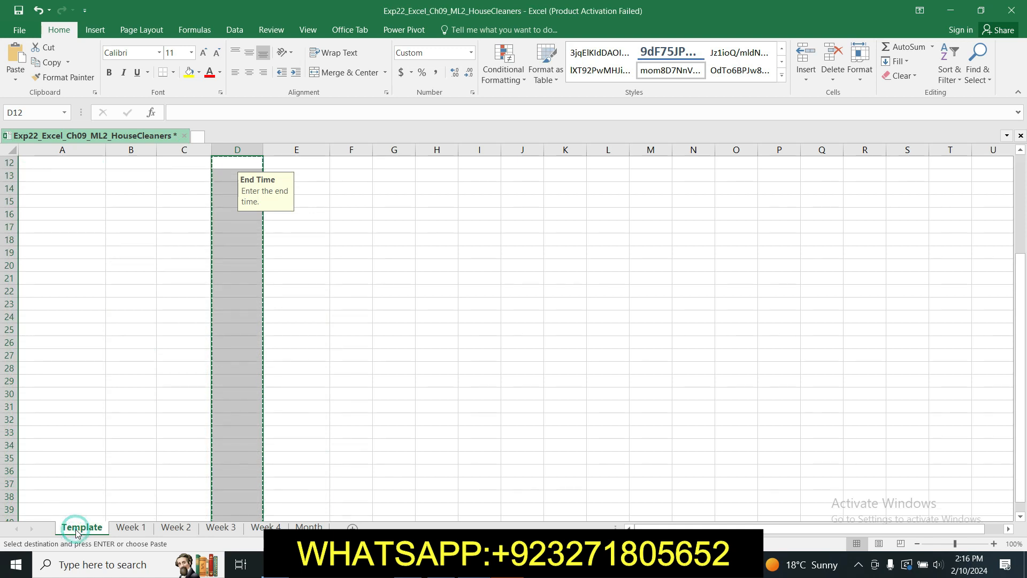
pyautogui.rightClick(77, 530)
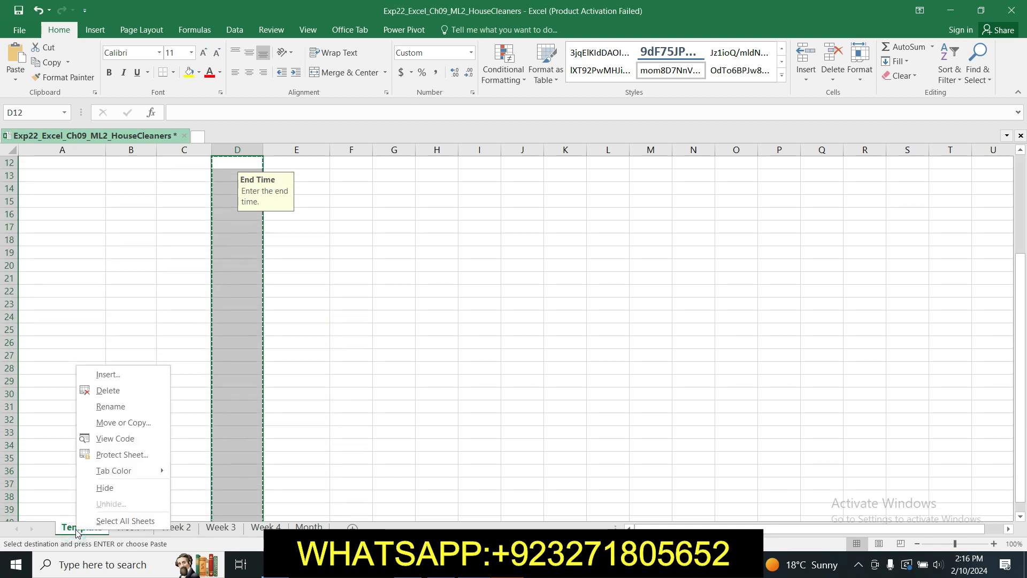
pyautogui.click(111, 488)
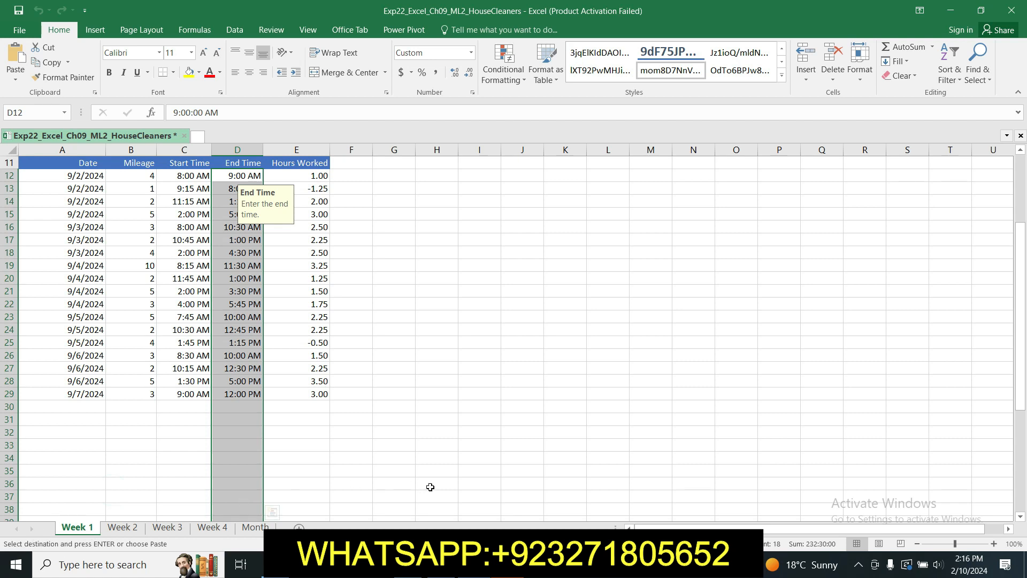
# Step: Switch to the Word instructions and highlight the step 8 text in yellow
pyautogui.click(439, 565)
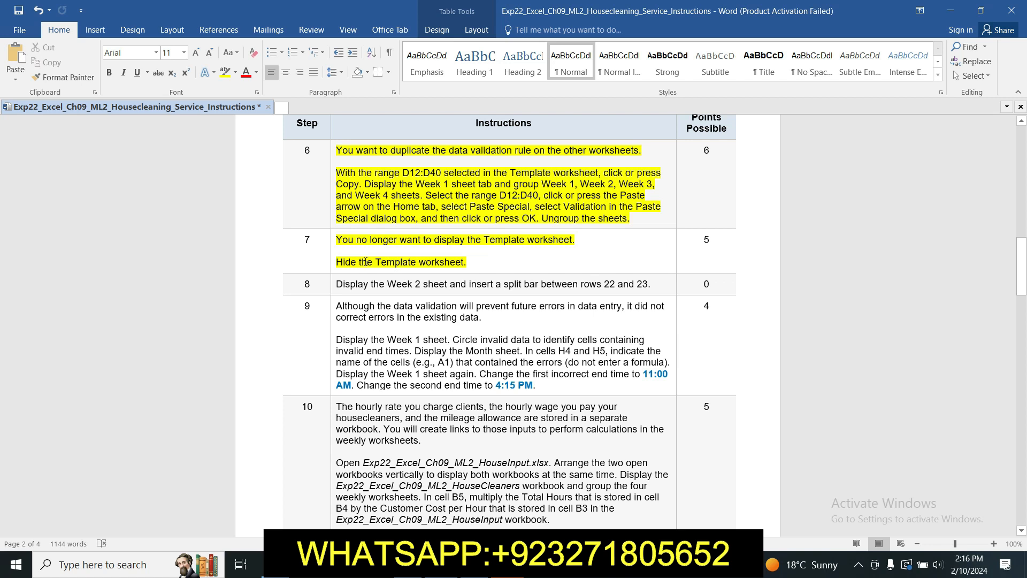
pyautogui.click(333, 284)
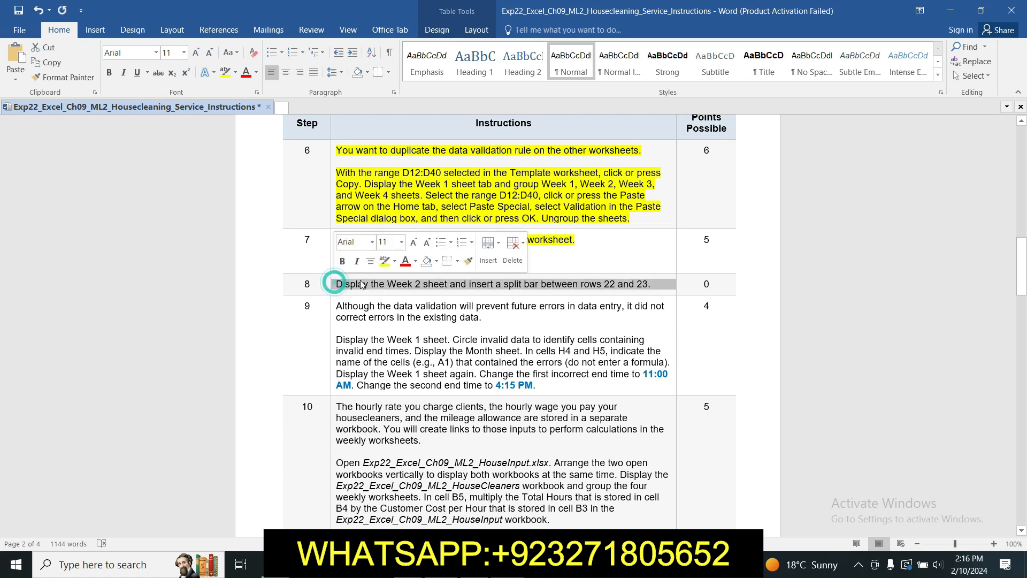
pyautogui.click(385, 261)
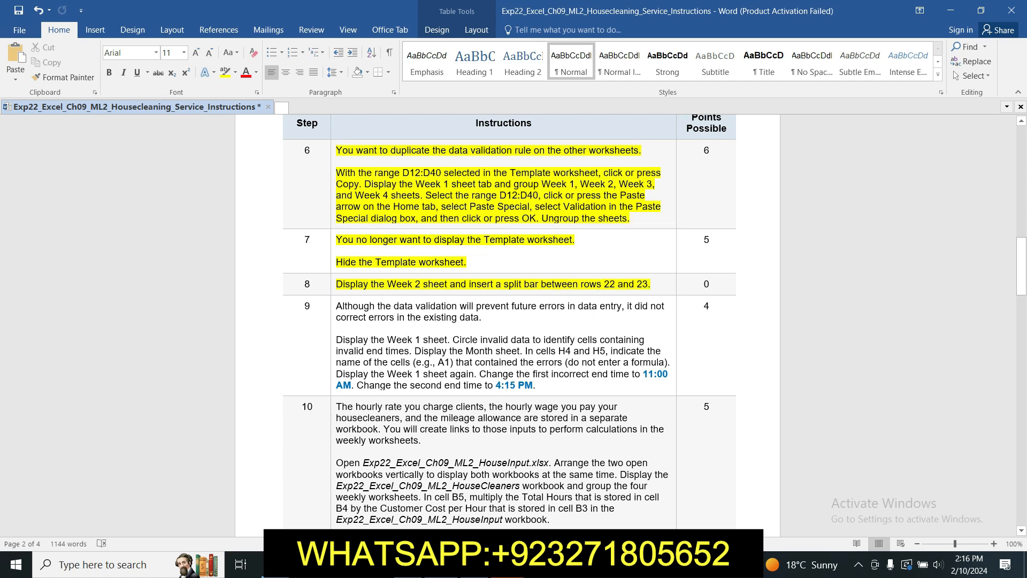
# Step: Switch to Excel and insert a split bar between rows 22 and 23 on the Week 2 worksheet
pyautogui.hotkey('alt', 'Tab')
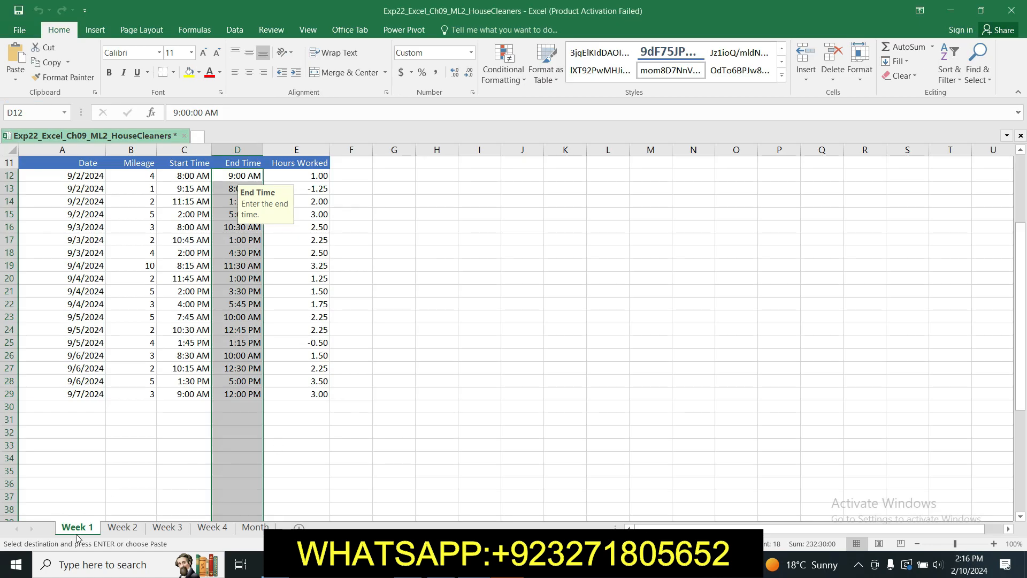
pyautogui.click(122, 528)
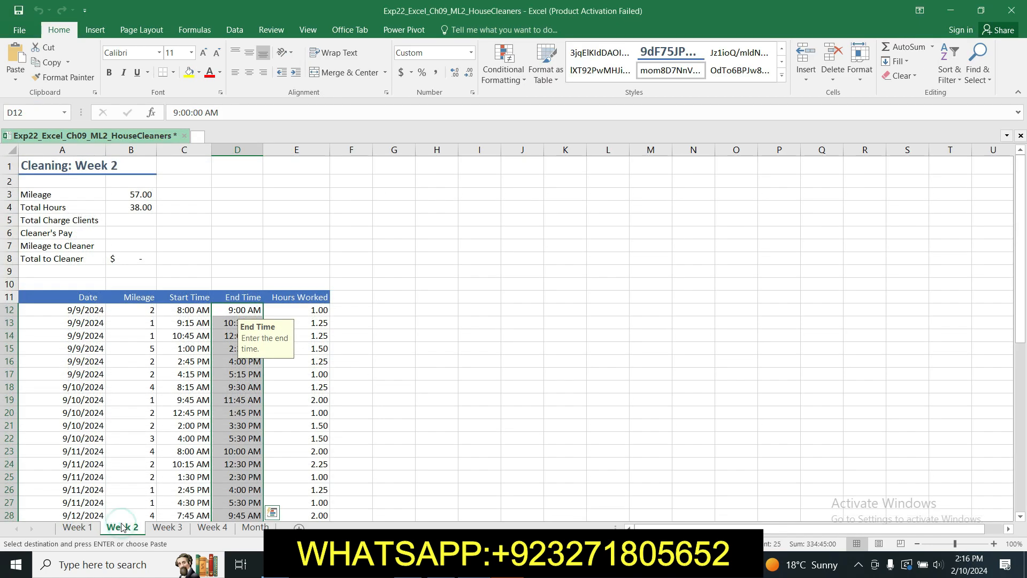
pyautogui.click(403, 403)
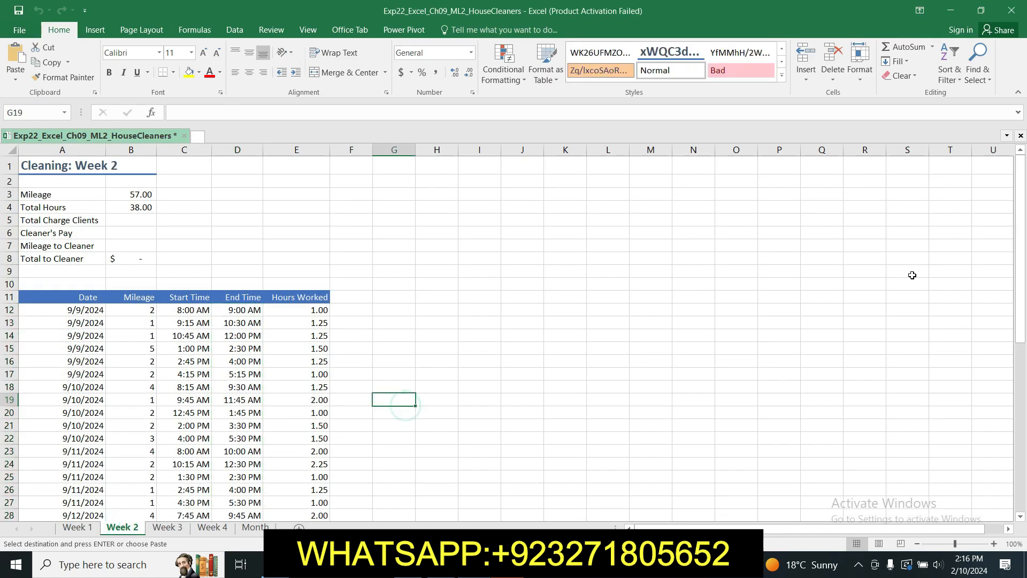
pyautogui.moveTo(1023, 220); pyautogui.dragTo(1022, 226)
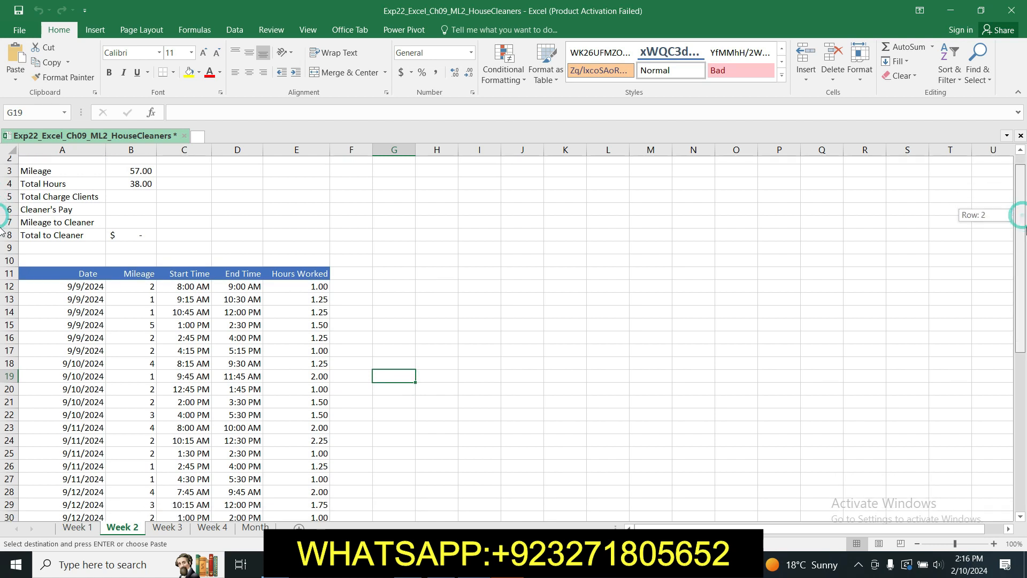
pyautogui.click(9, 420)
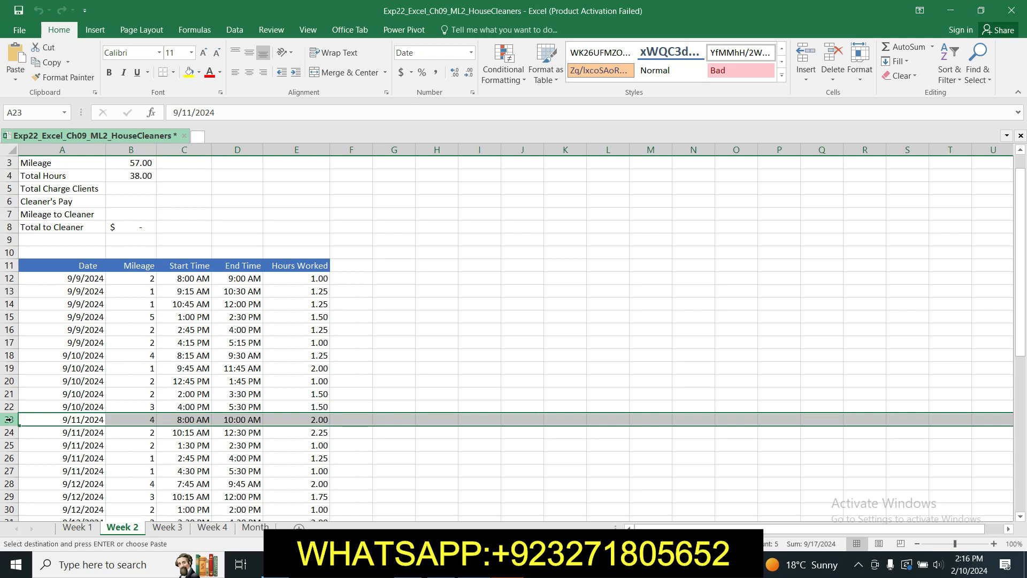
pyautogui.click(239, 33)
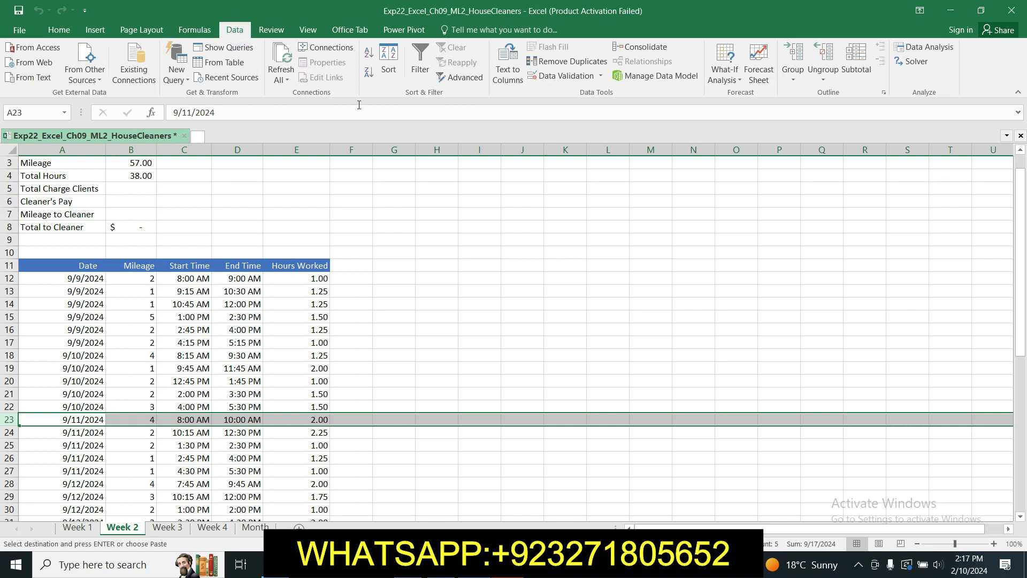
pyautogui.click(193, 31)
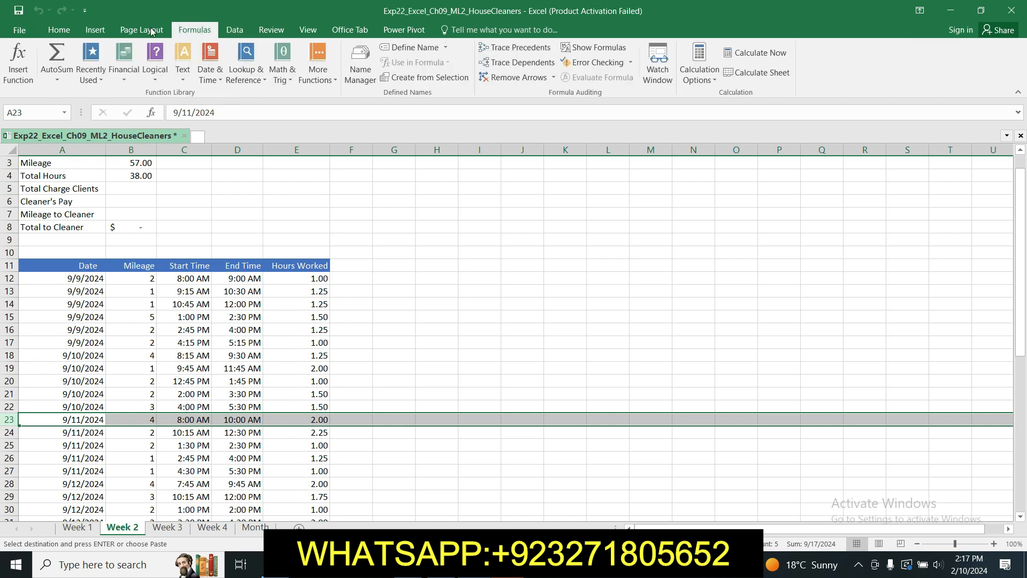
pyautogui.click(133, 33)
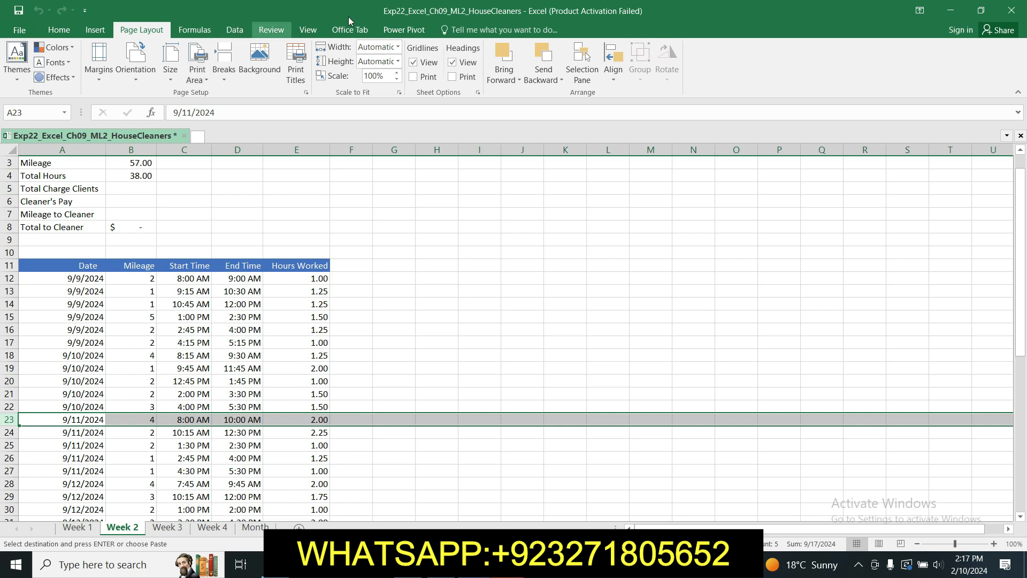
pyautogui.click(94, 31)
pyautogui.click(314, 33)
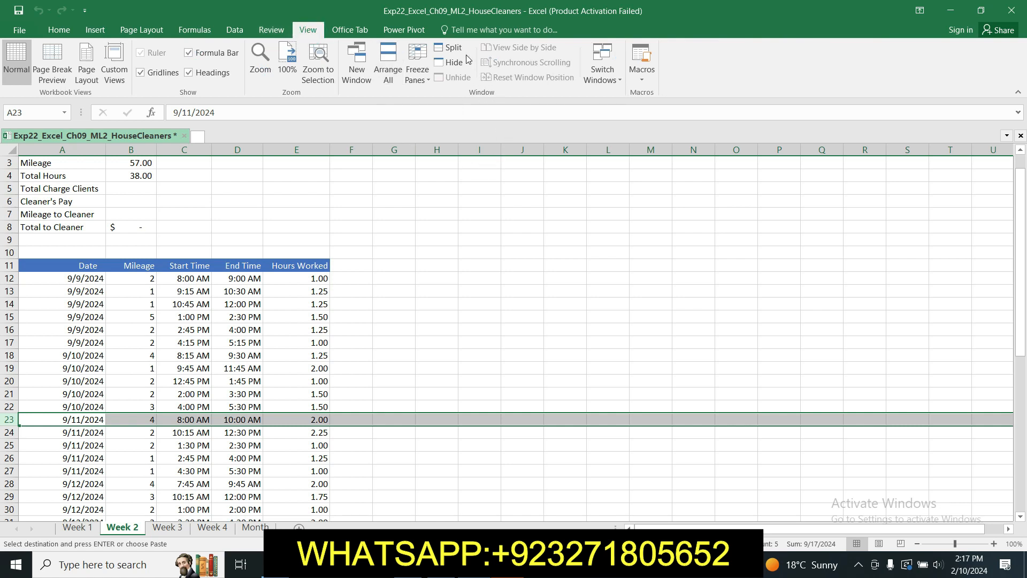
pyautogui.click(449, 49)
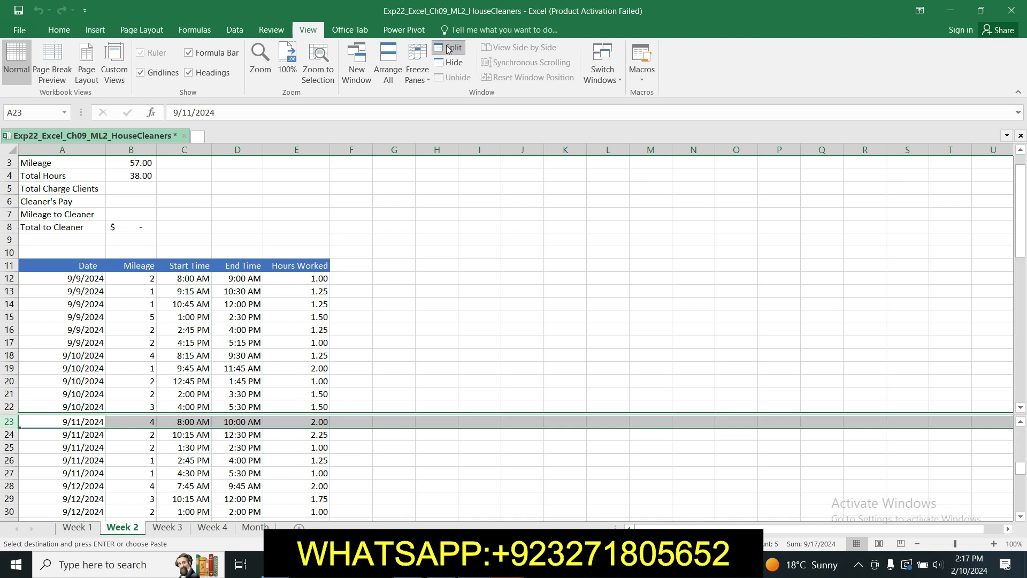
pyautogui.click(583, 395)
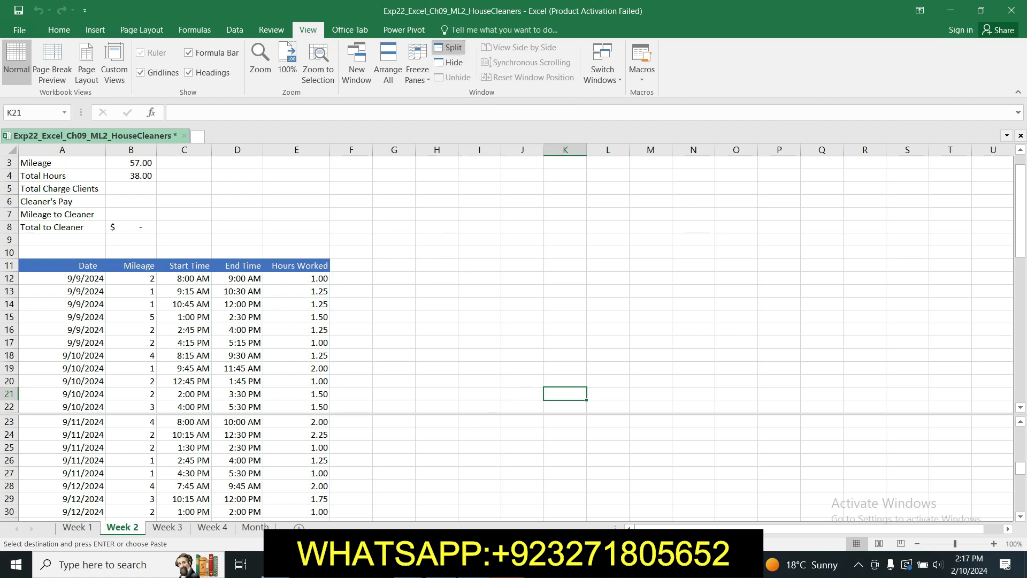
# Step: Switch to the Word instructions and review the highlighted steps 1 to 5 and the remaining steps through 12
pyautogui.hotkey('alt', 'Tab')
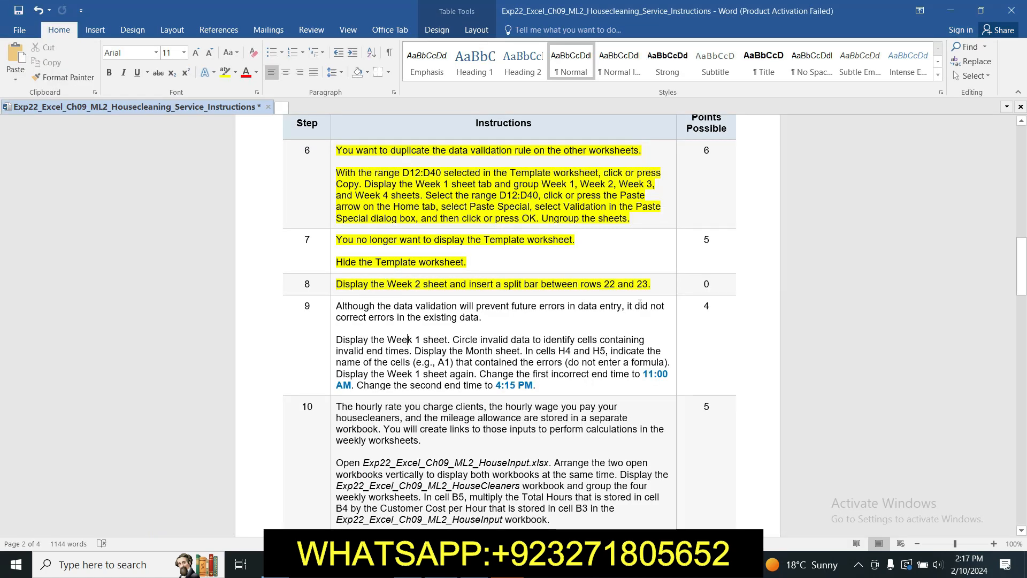
pyautogui.moveTo(1023, 283); pyautogui.dragTo(1024, 206)
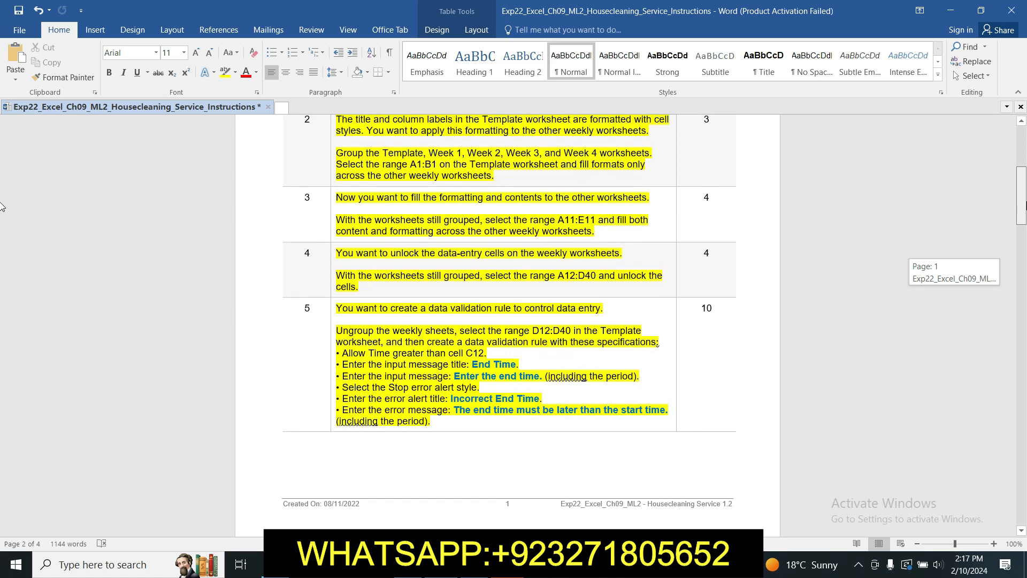
pyautogui.moveTo(1023, 206); pyautogui.dragTo(1023, 199)
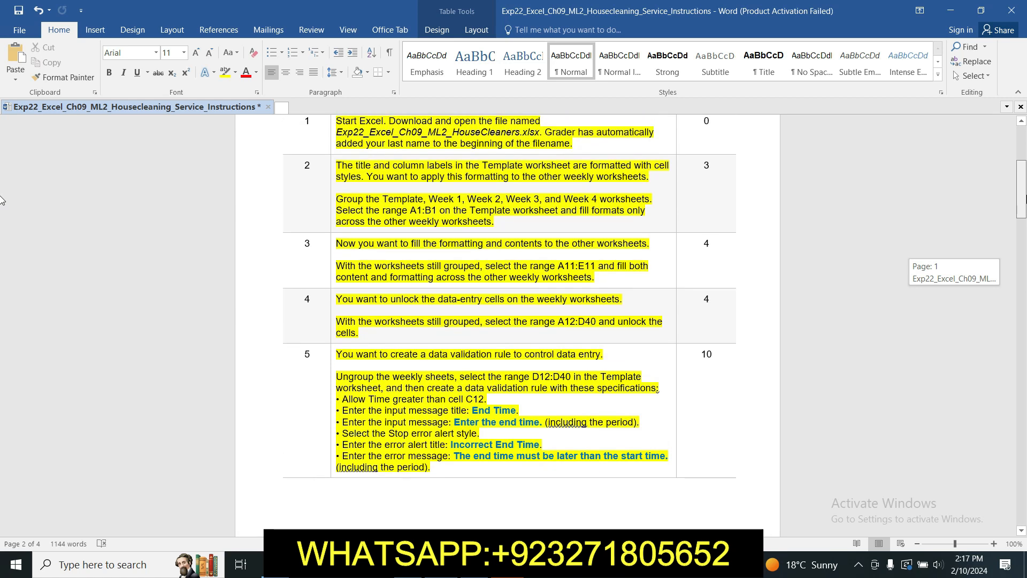
pyautogui.moveTo(1023, 199); pyautogui.dragTo(1024, 456)
pyautogui.moveTo(2, 457); pyautogui.dragTo(1022, 314)
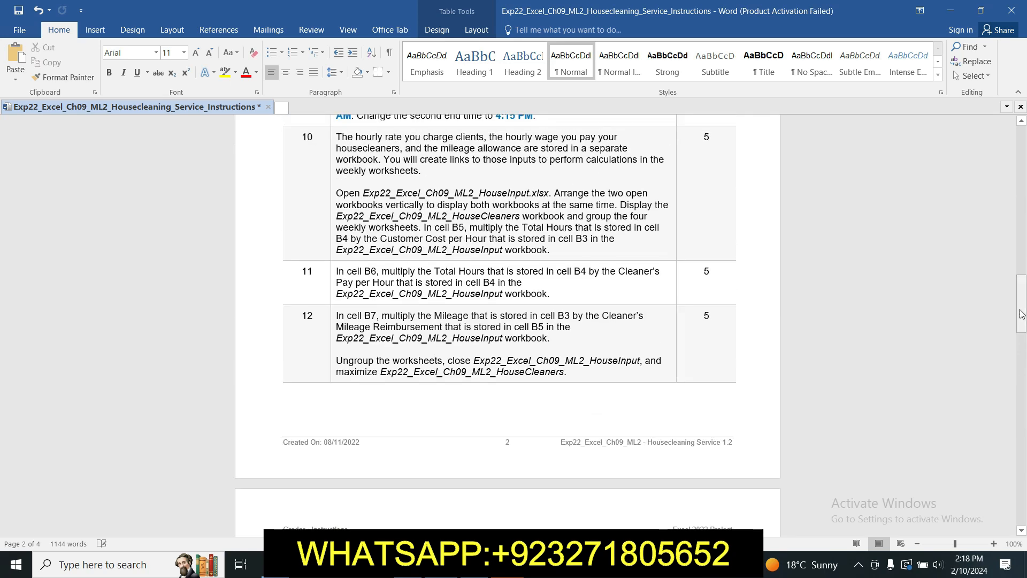